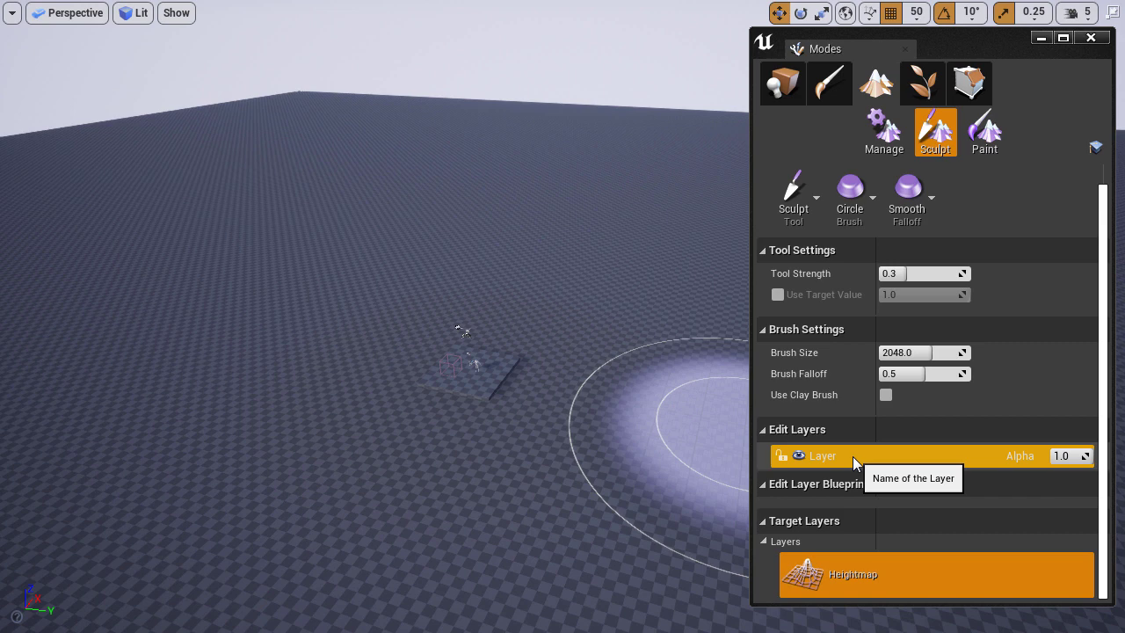
- Create a new edit layer above the existing landscape layer
right_click(852, 456)
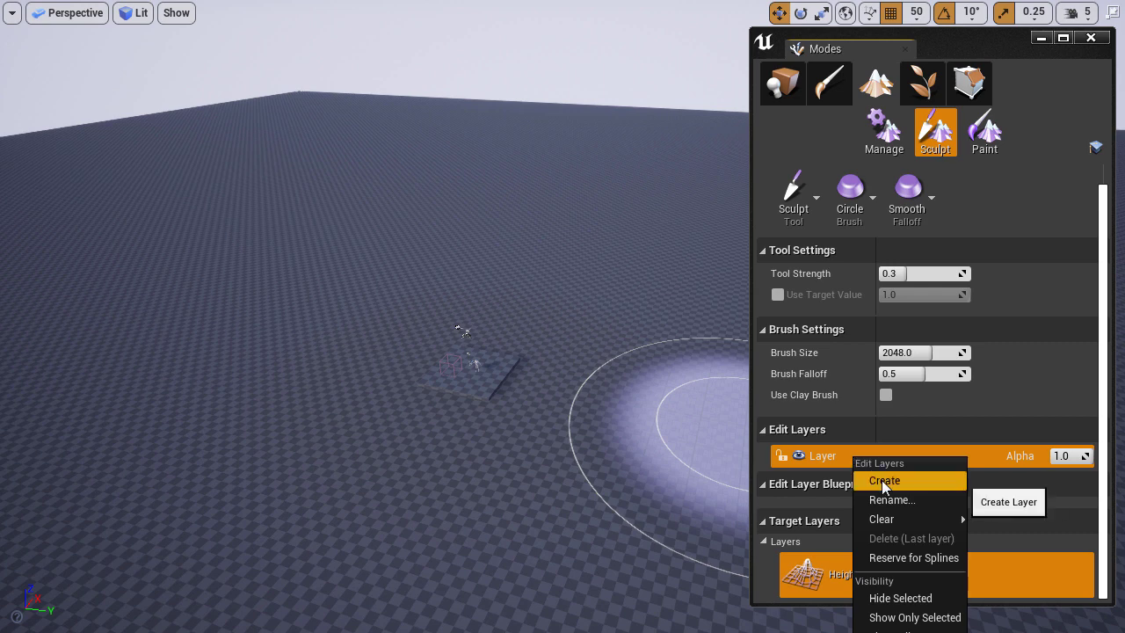
left_click(883, 482)
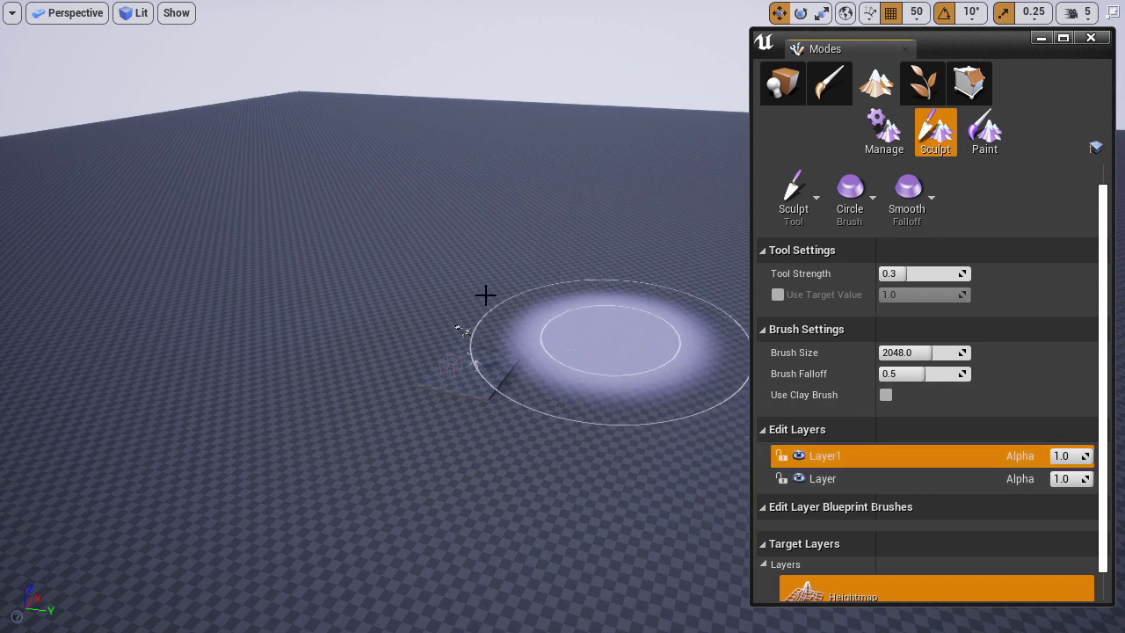
- Choose the Sculpt tool with the Circle brush and set the tool strength to 0.2
scroll(928, 295, "up", 1)
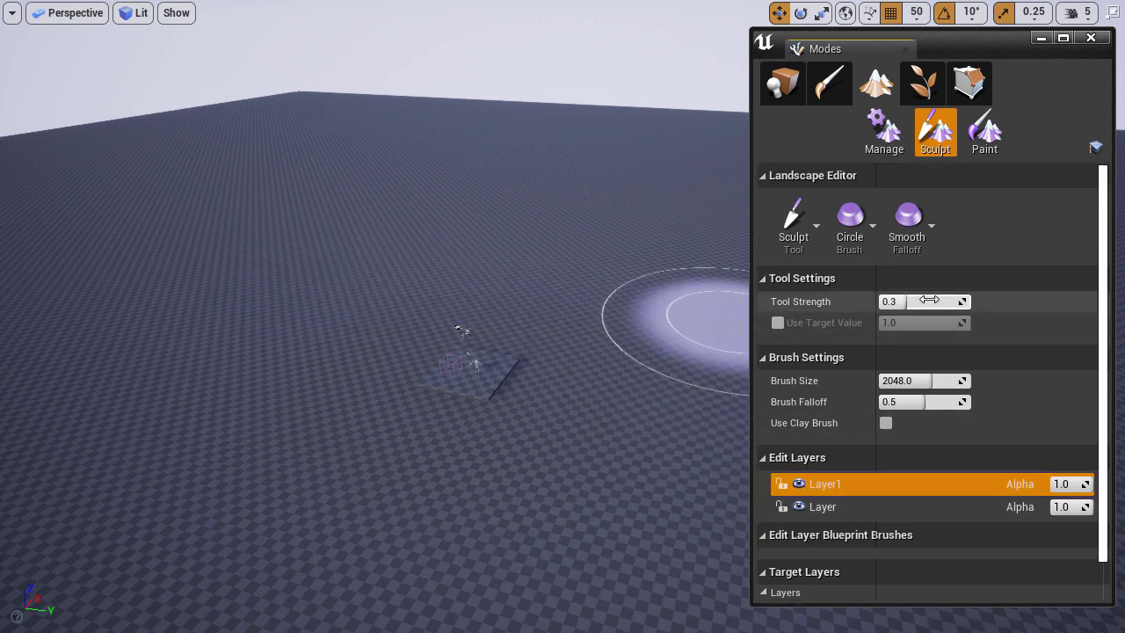
left_click(797, 227)
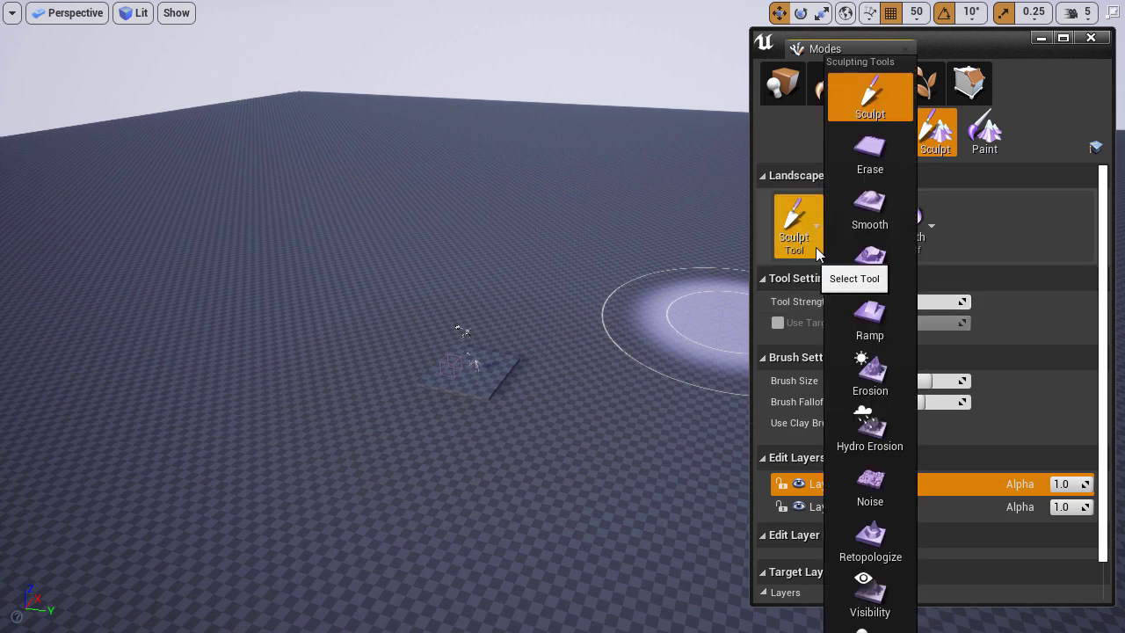
left_click(870, 93)
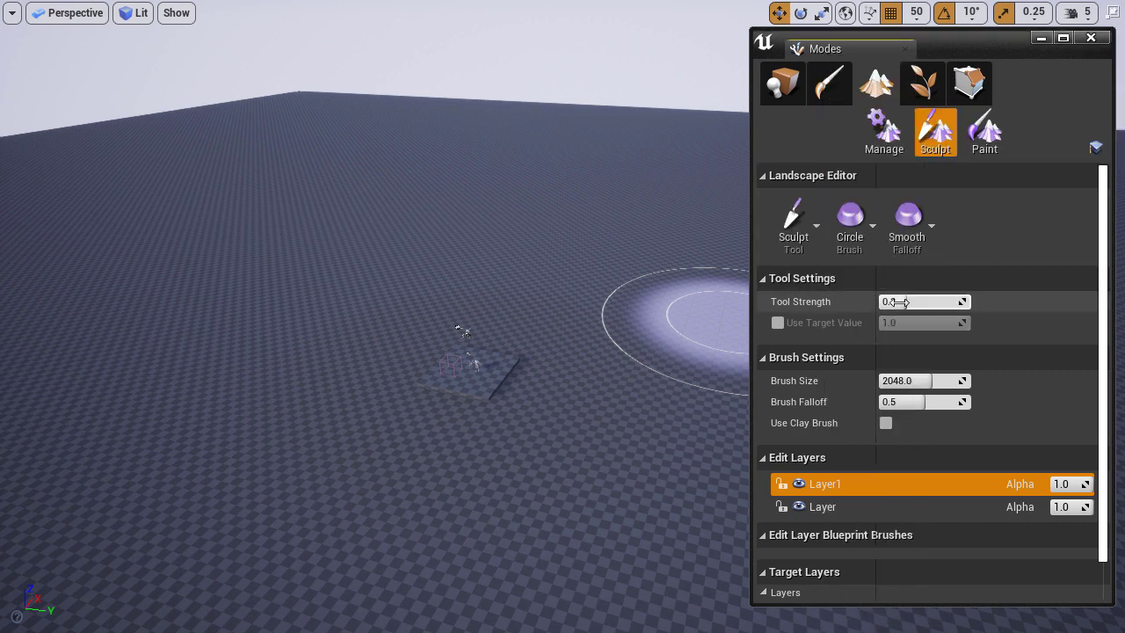
left_click(850, 224)
left_click(865, 295)
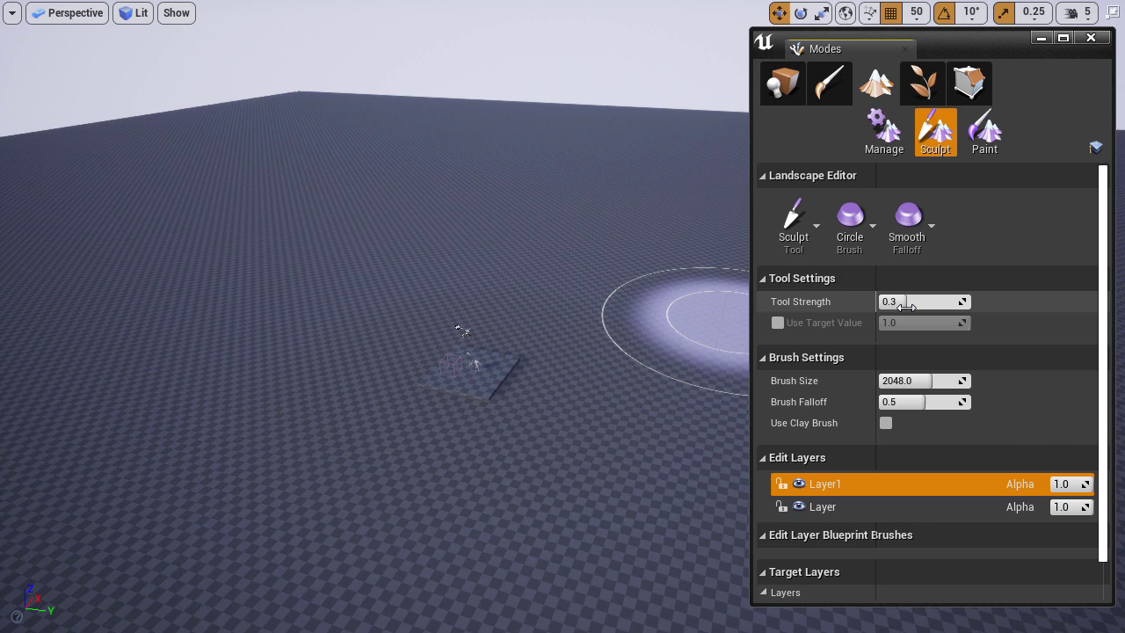
left_click(908, 304)
type("0.2")
key("Return")
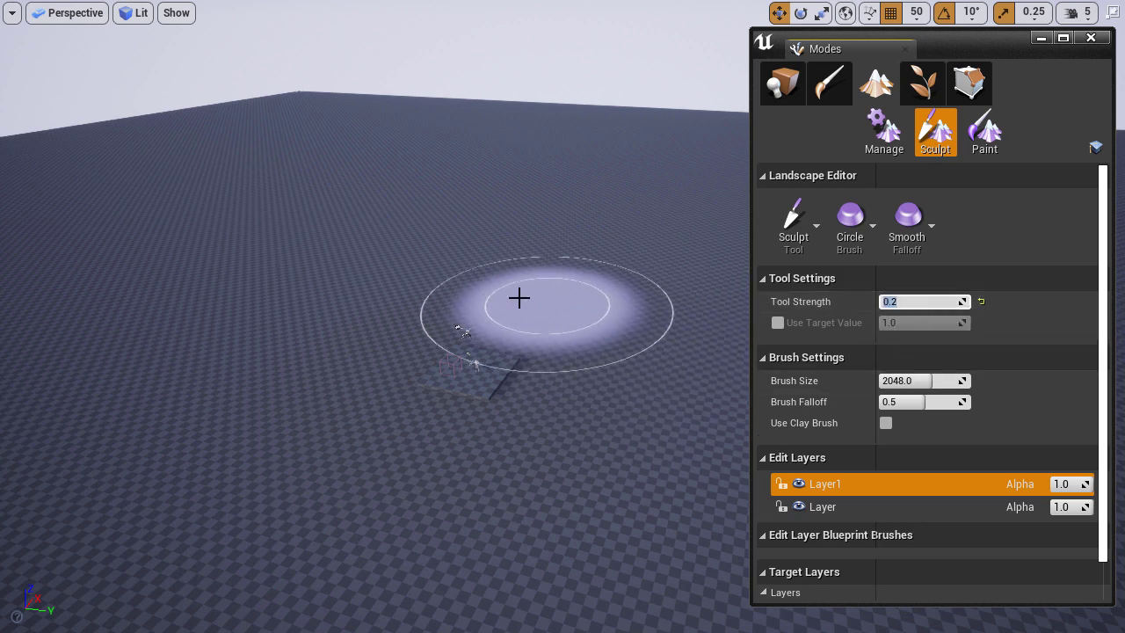
- Sculpt a range of rounded hills around the back and sides of the floor platform on Layer1
mouse_move(470, 300)
right_mouse_down()
mouse_move(450, 250)
mouse_move(420, 298)
right_mouse_up()
key("w")
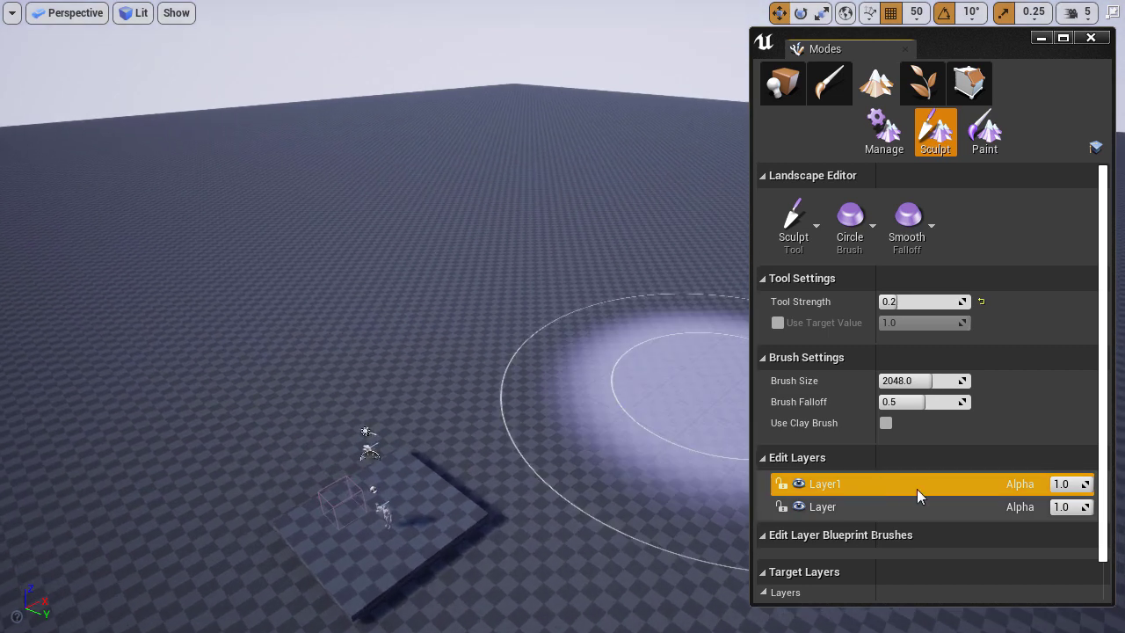
mouse_move(378, 240)
left_mouse_down()
mouse_move(535, 251)
mouse_move(311, 249)
mouse_move(703, 255)
left_mouse_up()
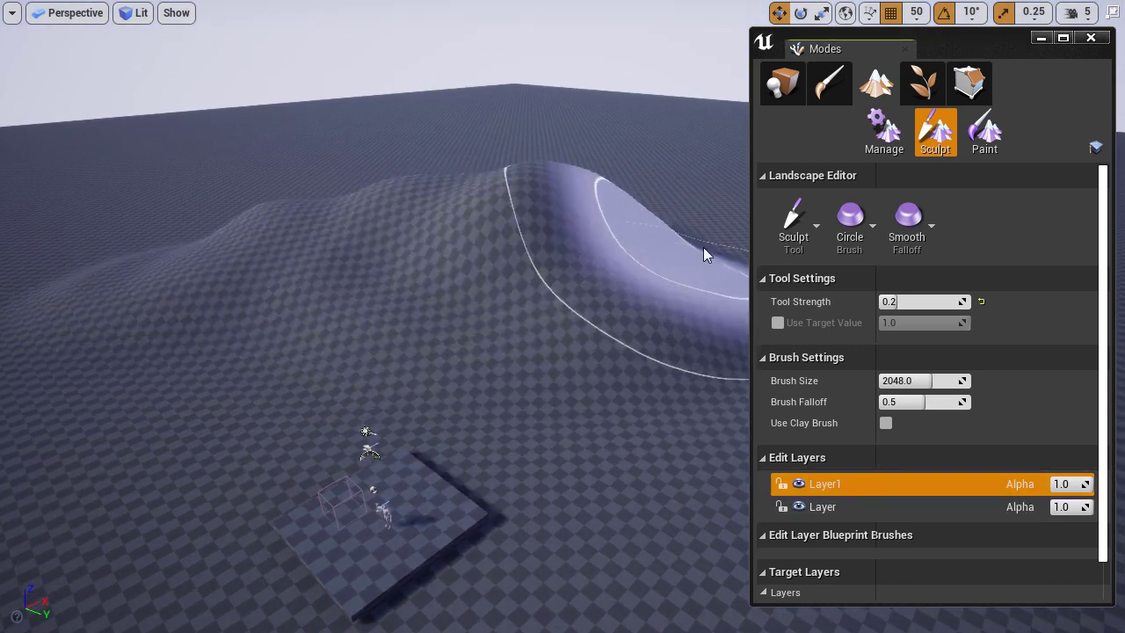
key("s")
right_click_drag(703, 255, 777, 250)
mouse_move(595, 261)
left_mouse_down()
mouse_move(605, 299)
mouse_move(395, 307)
left_mouse_up()
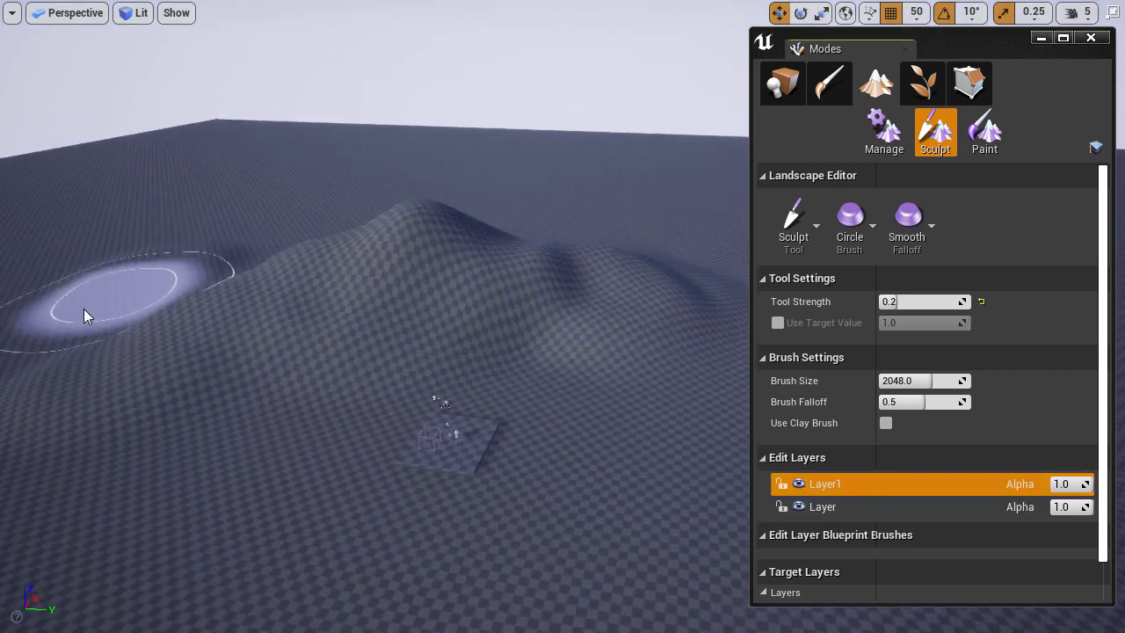
mouse_move(85, 315)
left_mouse_down()
mouse_move(399, 239)
mouse_move(735, 346)
left_mouse_up()
right_click_drag(735, 346, 817, 378)
key("w")
left_click_drag(505, 289, 462, 262)
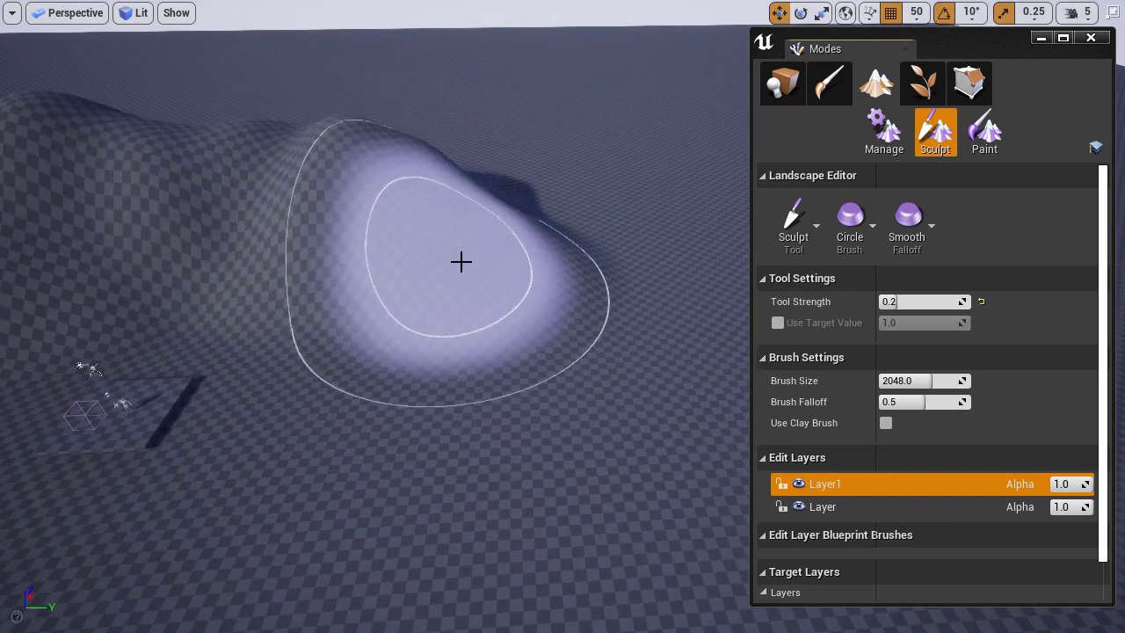
mouse_move(462, 261)
right_mouse_down()
mouse_move(457, 189)
mouse_move(435, 277)
right_mouse_up()
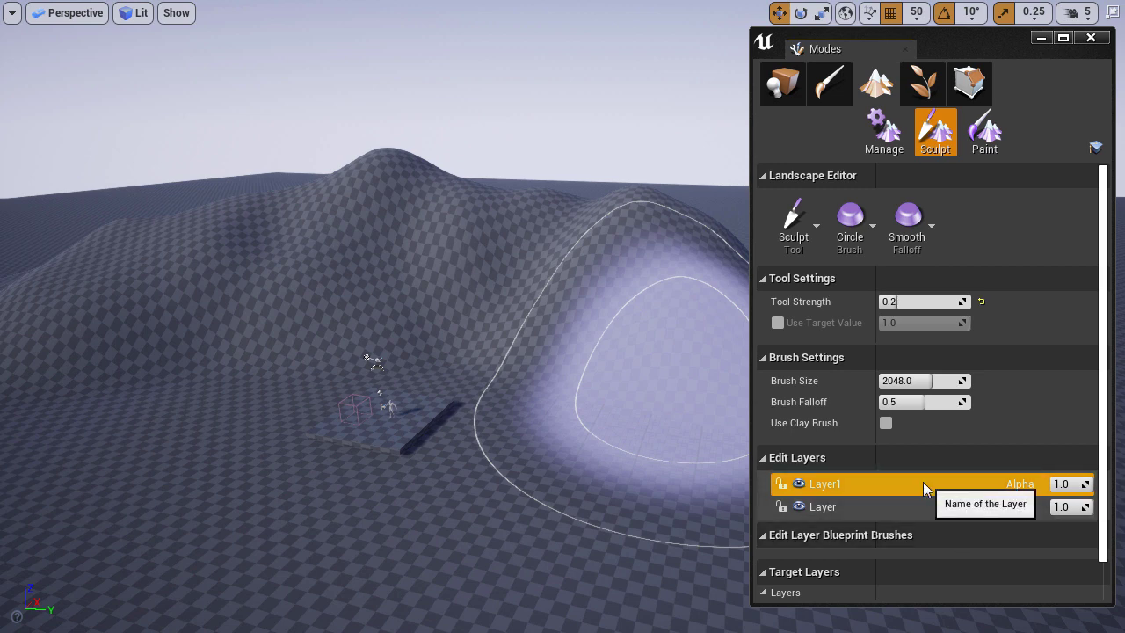
- Toggle Layer1's visibility to compare the landscape with and without the hills, and check the viewport's Realtime option
left_click(799, 484)
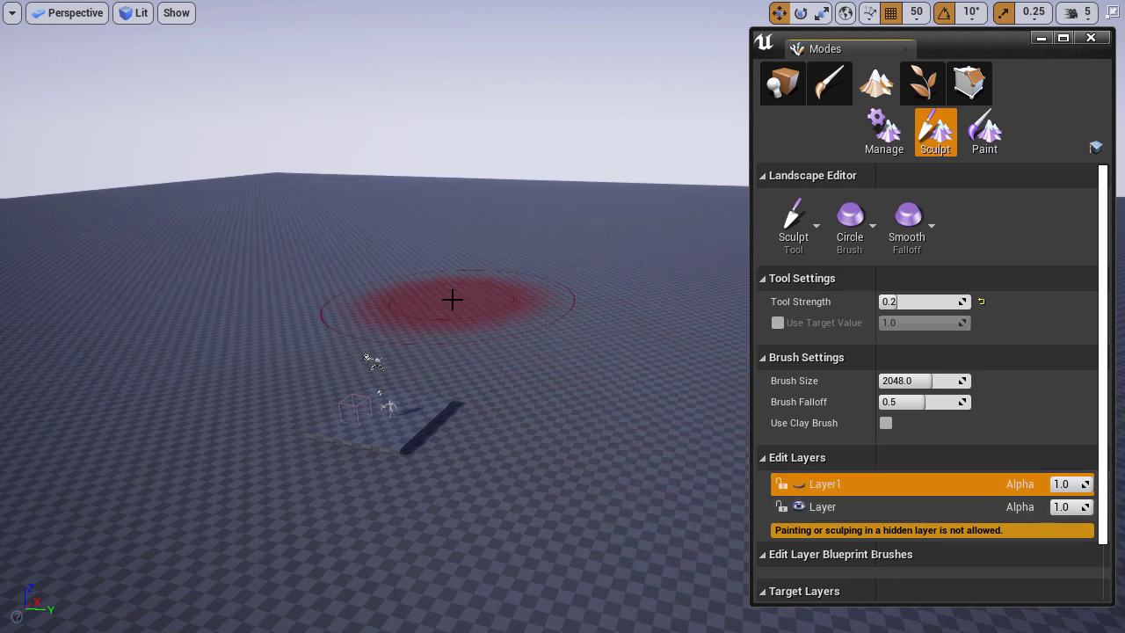
left_click(11, 14)
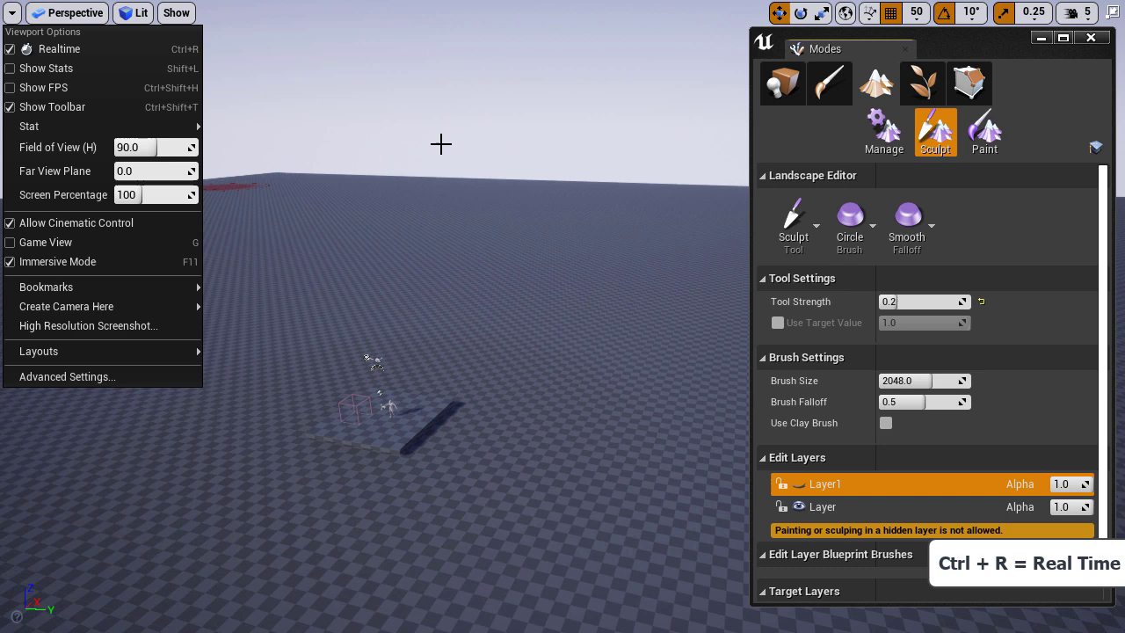
right_click_drag(441, 144, 433, 161)
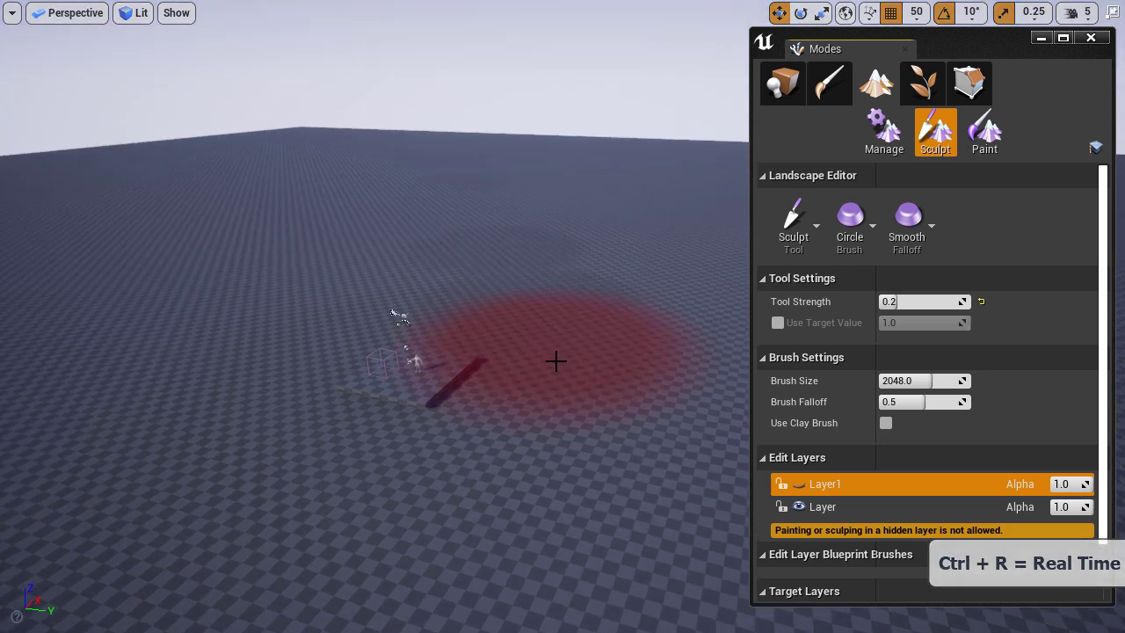
left_click(798, 484)
left_click(797, 484)
left_click(797, 484)
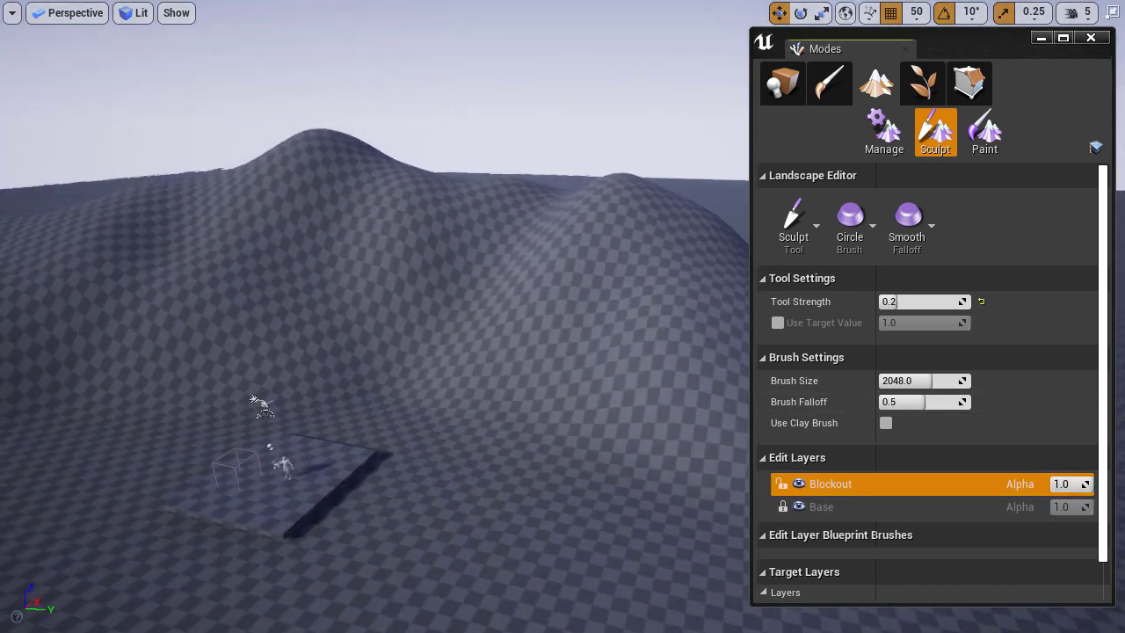
- Create a new edit layer above Blockout and name it Detail
right_click_drag(499, 343, 499, 344)
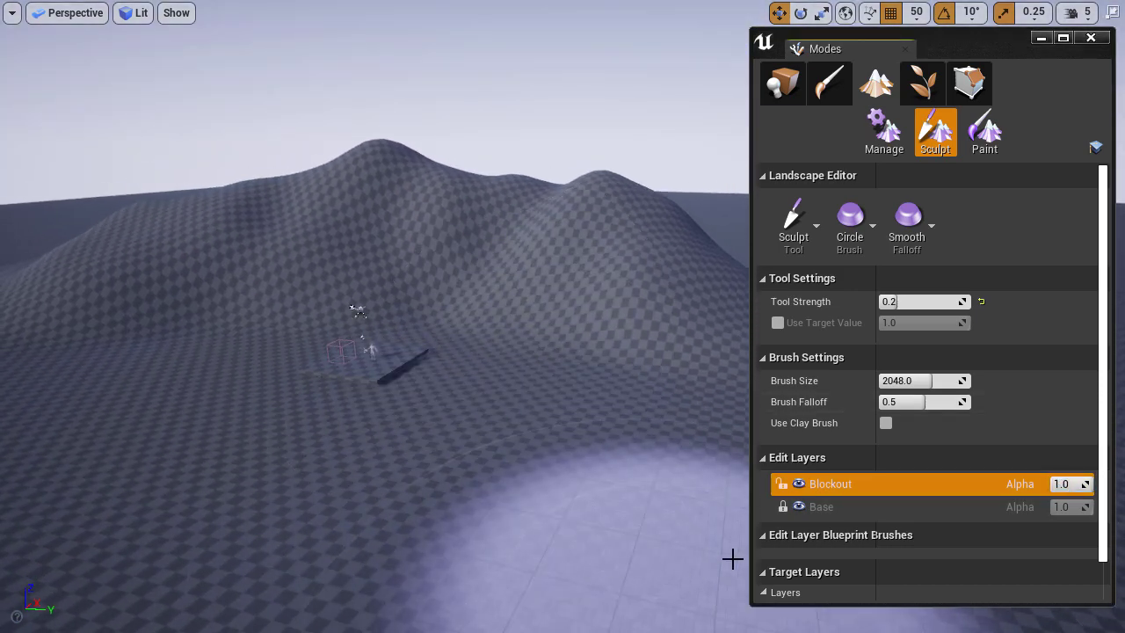
right_click(865, 483)
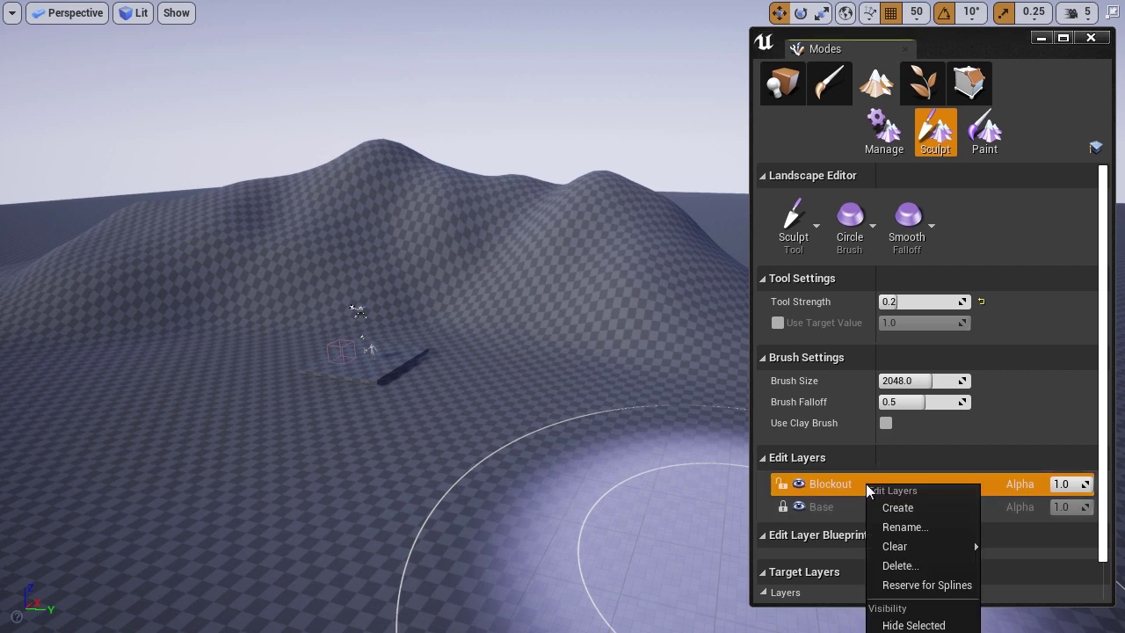
left_click(892, 508)
double_click(834, 486)
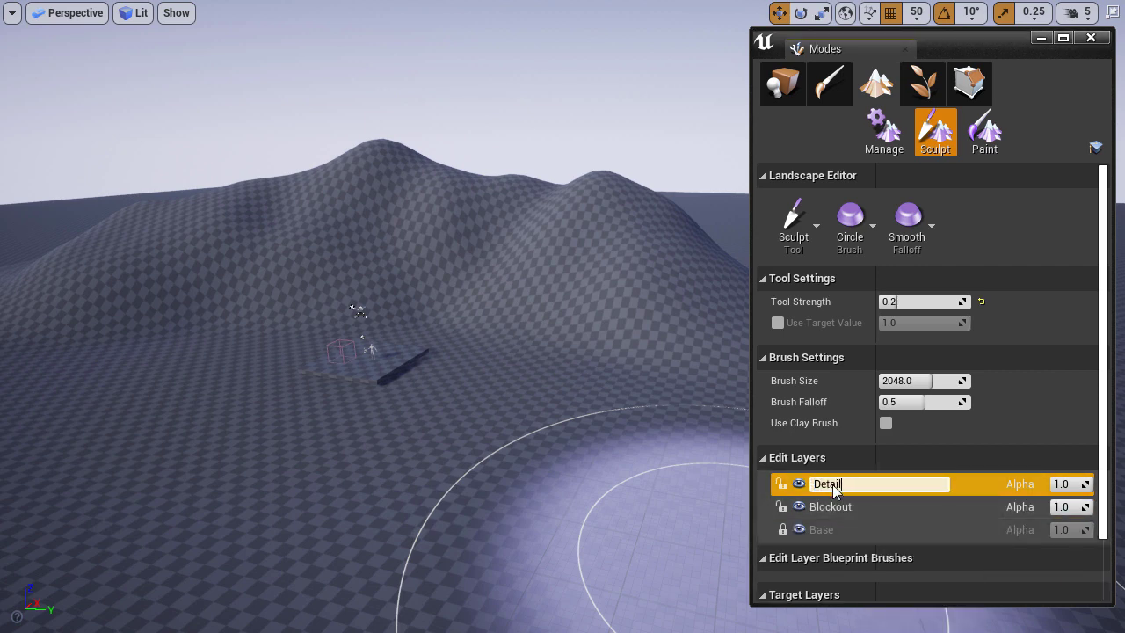
- Switch to the Erosion tool for the Detail layer and reduce the brush size to 1502
left_click(793, 224)
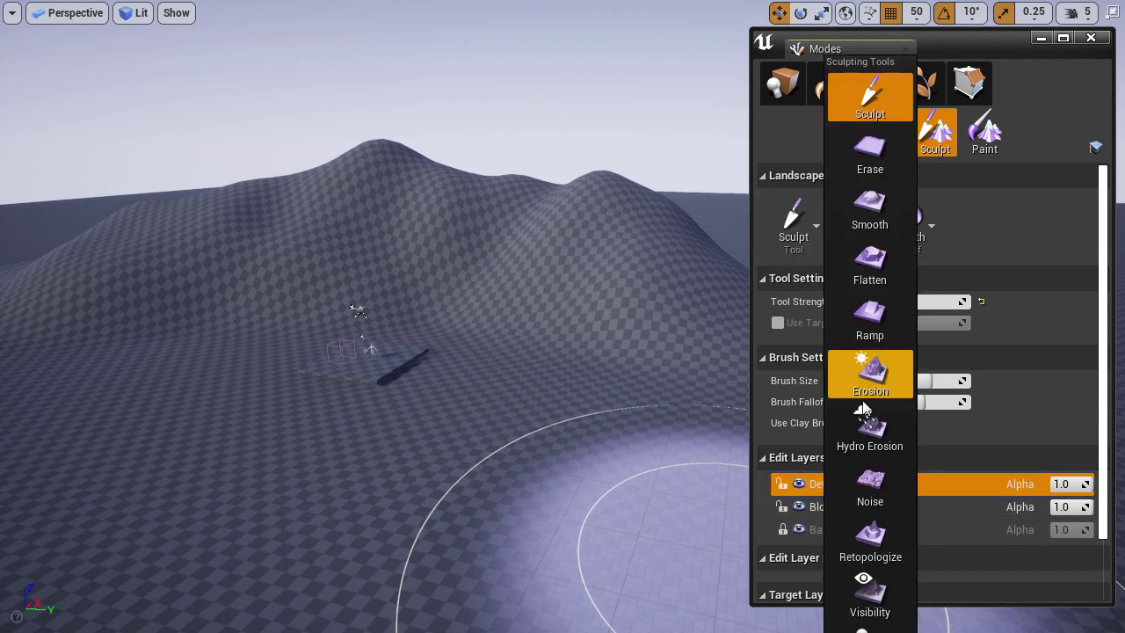
left_click(865, 376)
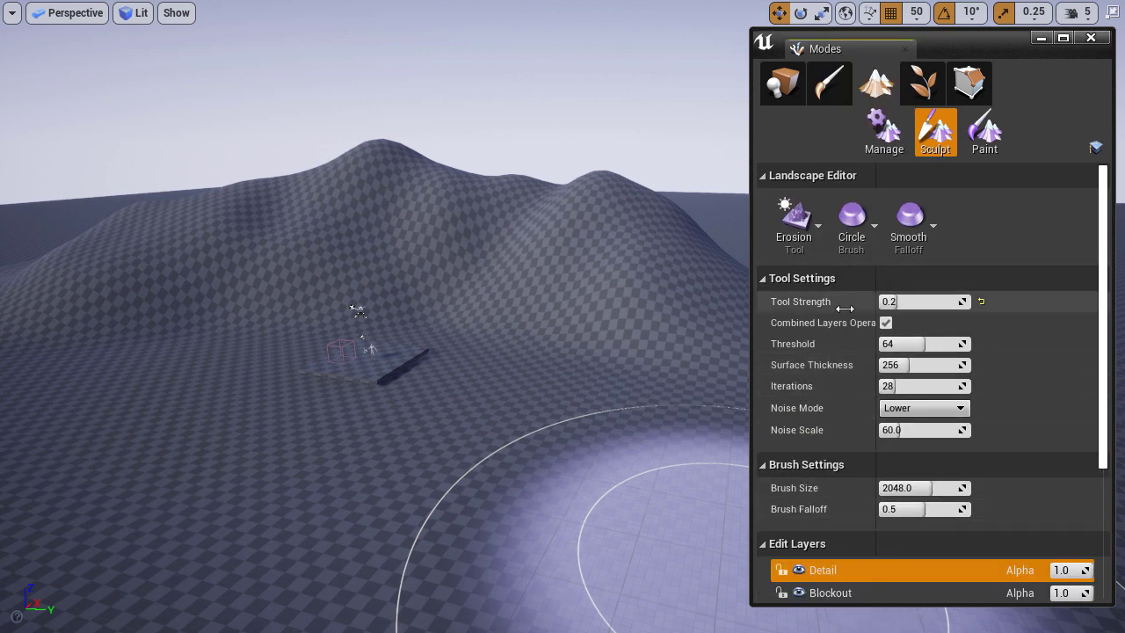
right_click_drag(454, 274, 466, 281)
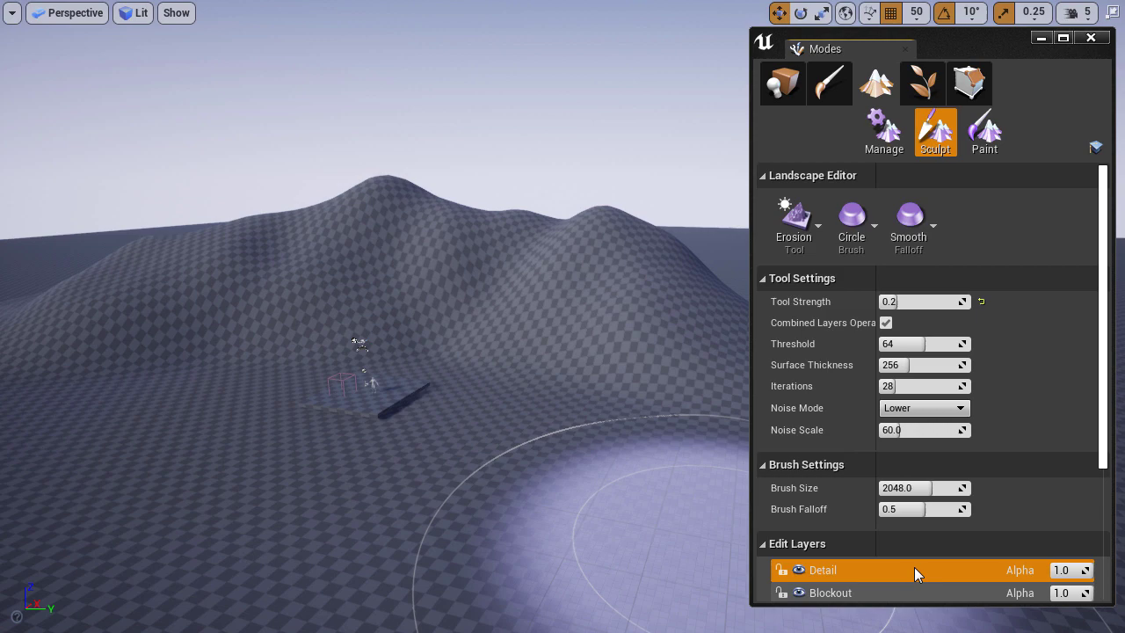
scroll(914, 566, "down", 3)
mouse_move(656, 419)
right_mouse_down()
mouse_move(678, 380)
mouse_move(674, 461)
mouse_move(678, 441)
right_mouse_up()
key("w")
key("s")
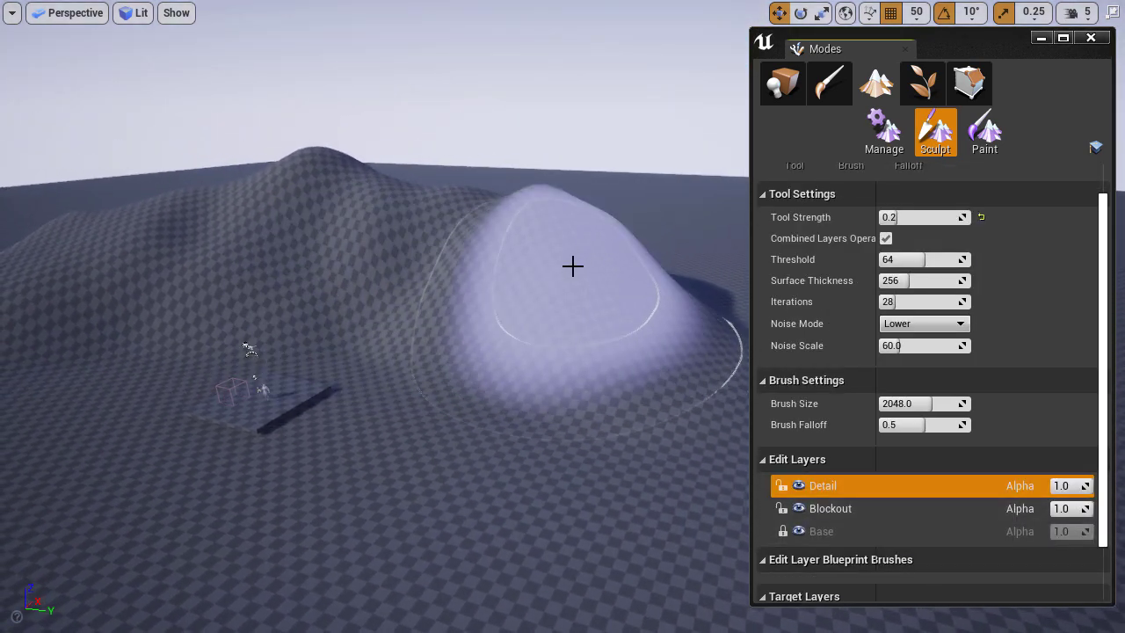
right_click_drag(572, 265, 568, 274)
key("bracketleft")
key("bracketleft")
key("bracketleft")
key("bracketleft")
key("bracketleft")
key("bracketleft")
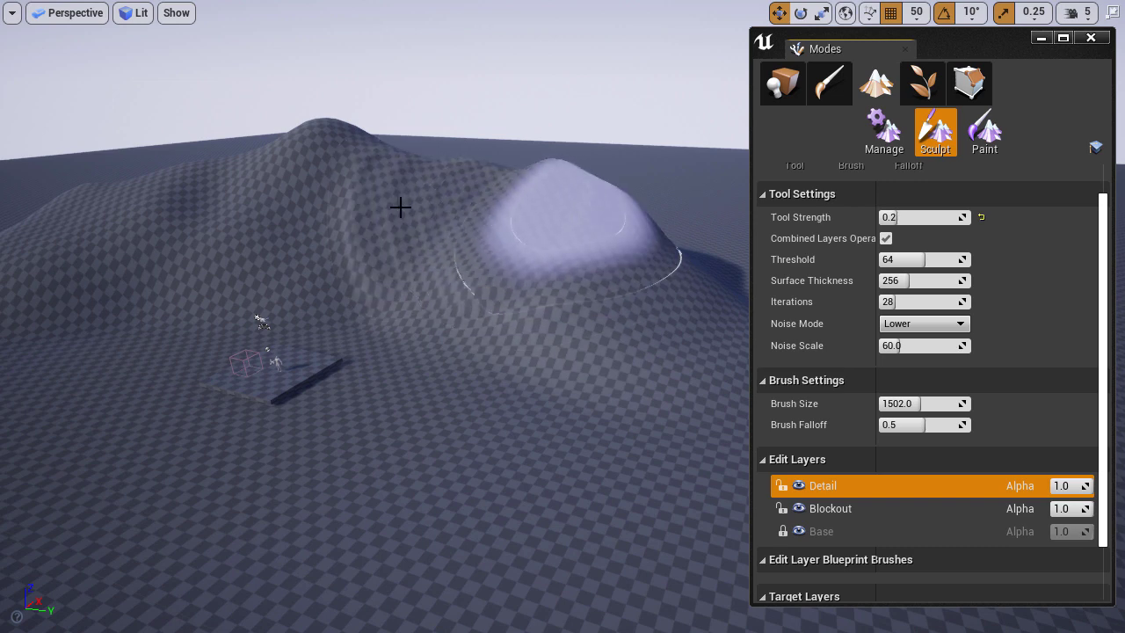
- Erode the peaks and slopes of the sculpted hills on the Detail layer
mouse_move(263, 174)
left_mouse_down()
mouse_move(63, 215)
mouse_move(567, 319)
mouse_move(673, 264)
mouse_move(728, 314)
mouse_move(316, 146)
mouse_move(240, 158)
left_mouse_up()
mouse_move(240, 158)
right_mouse_down()
mouse_move(176, 165)
mouse_move(131, 131)
mouse_move(176, 128)
mouse_move(180, 145)
mouse_move(349, 188)
right_mouse_up()
mouse_move(348, 188)
left_mouse_down()
mouse_move(158, 333)
mouse_move(97, 304)
mouse_move(51, 387)
mouse_move(111, 401)
mouse_move(401, 396)
mouse_move(251, 487)
left_mouse_up()
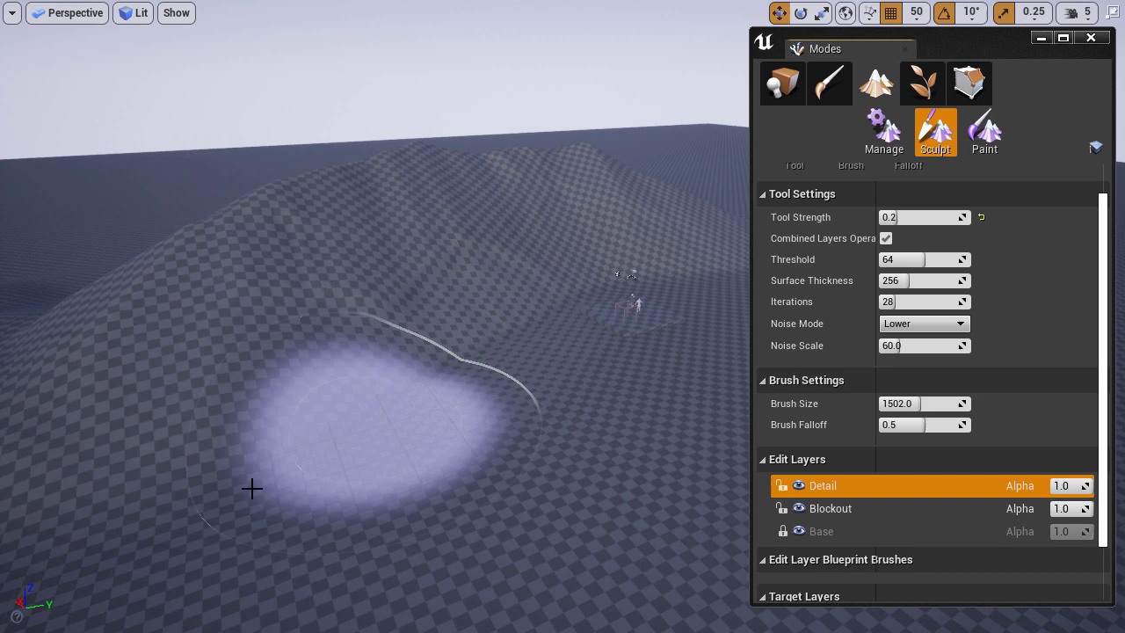
right_click_drag(613, 340, 725, 320)
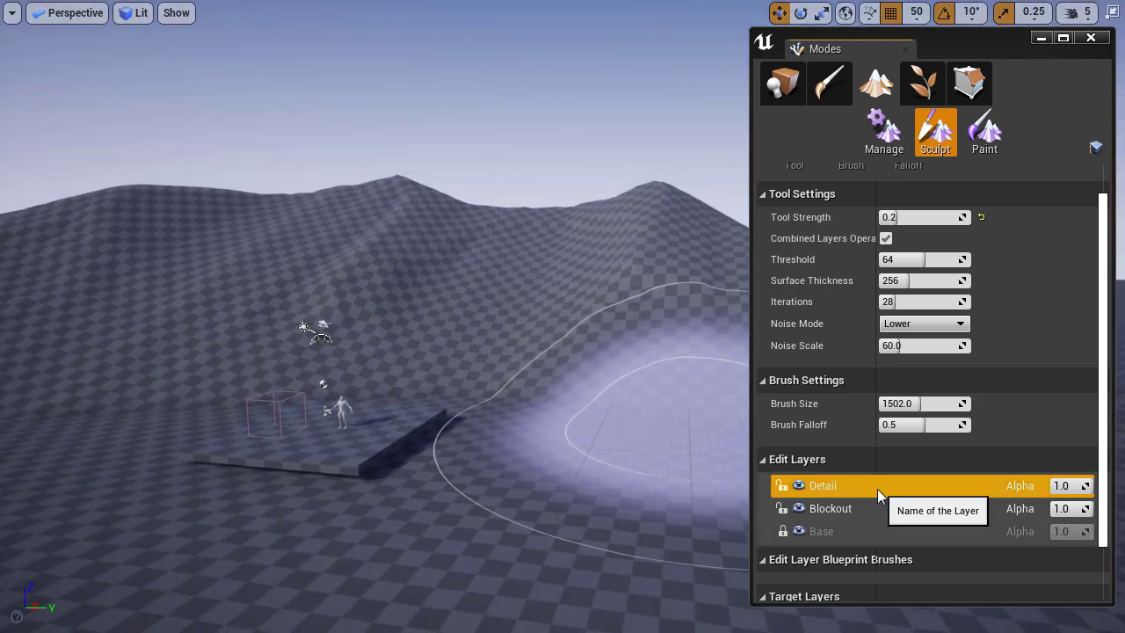
- Toggle the Detail layer's visibility to compare the erosion, and set the layer's Alpha to 0.75
left_click(798, 487)
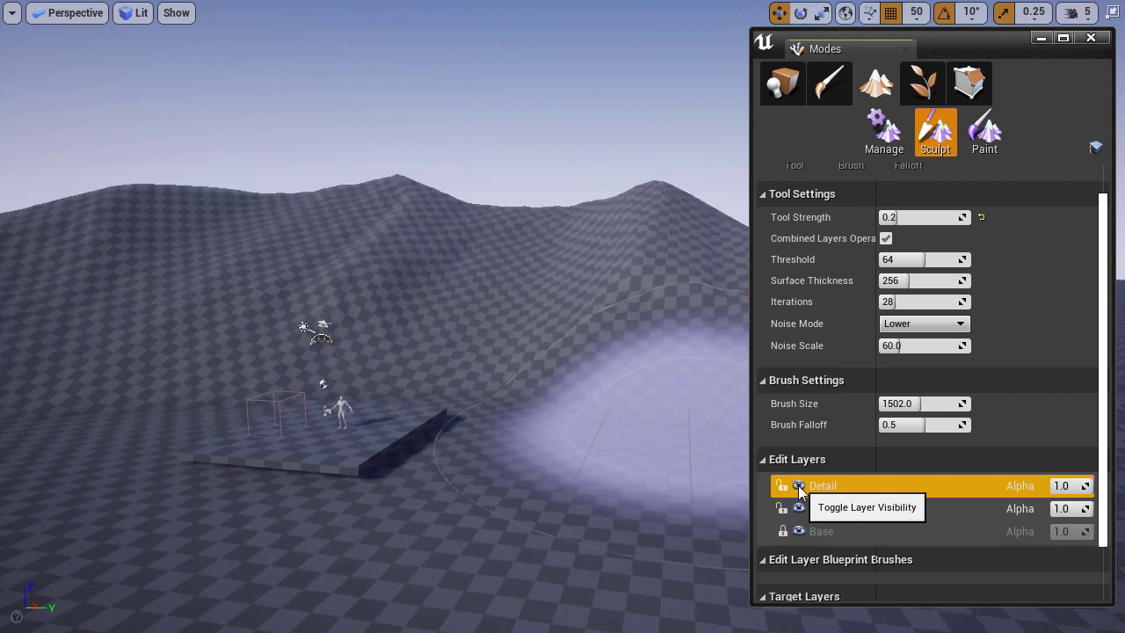
left_click(798, 487)
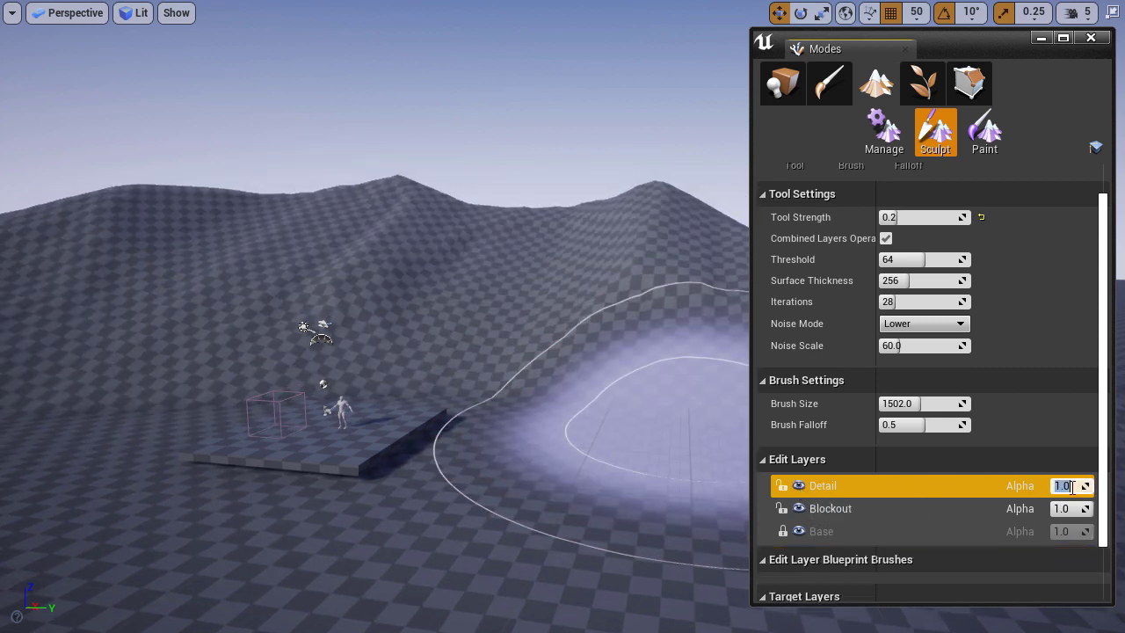
type("5")
key("Return")
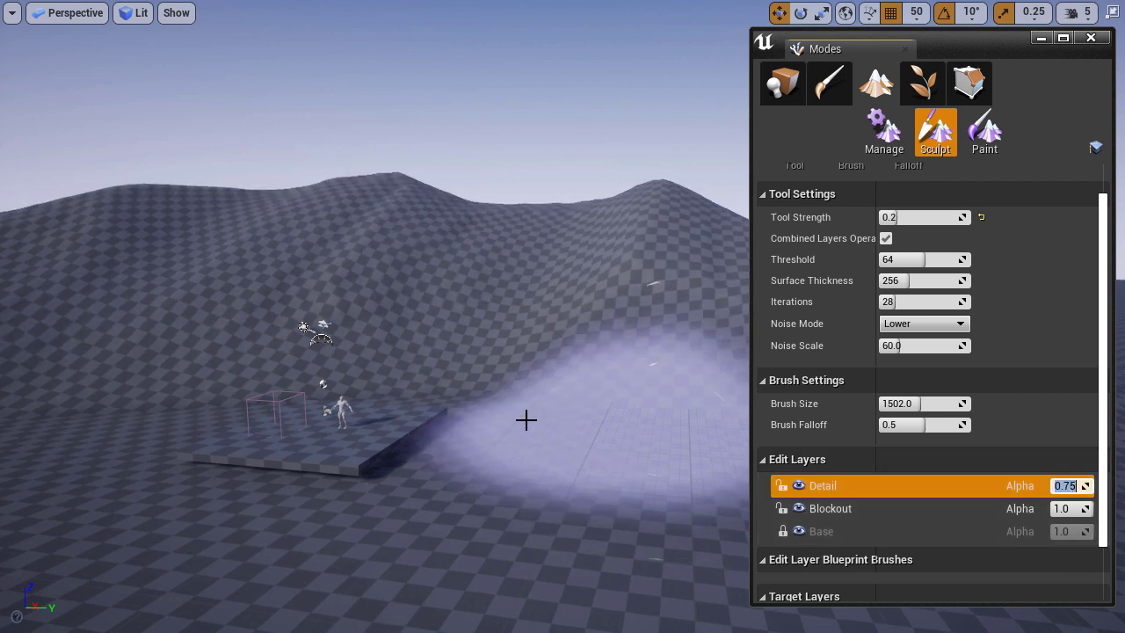
mouse_move(466, 414)
right_mouse_down()
mouse_move(457, 433)
mouse_move(416, 430)
right_mouse_up()
key("s")
key("d")
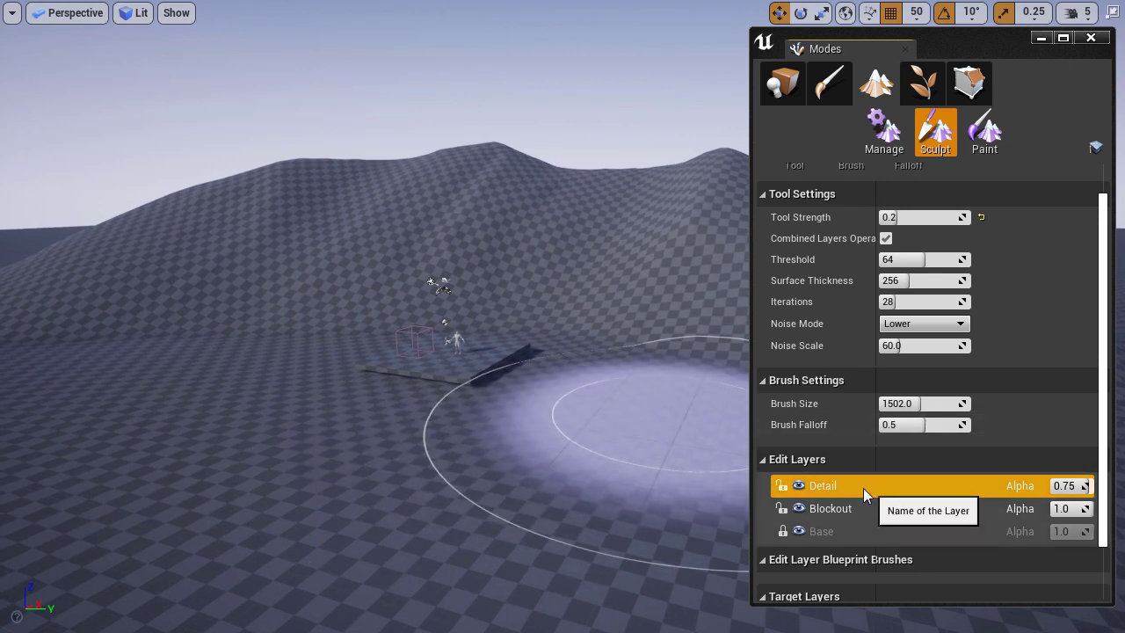
- Create another edit layer above Detail and name it Noise
right_click(867, 488)
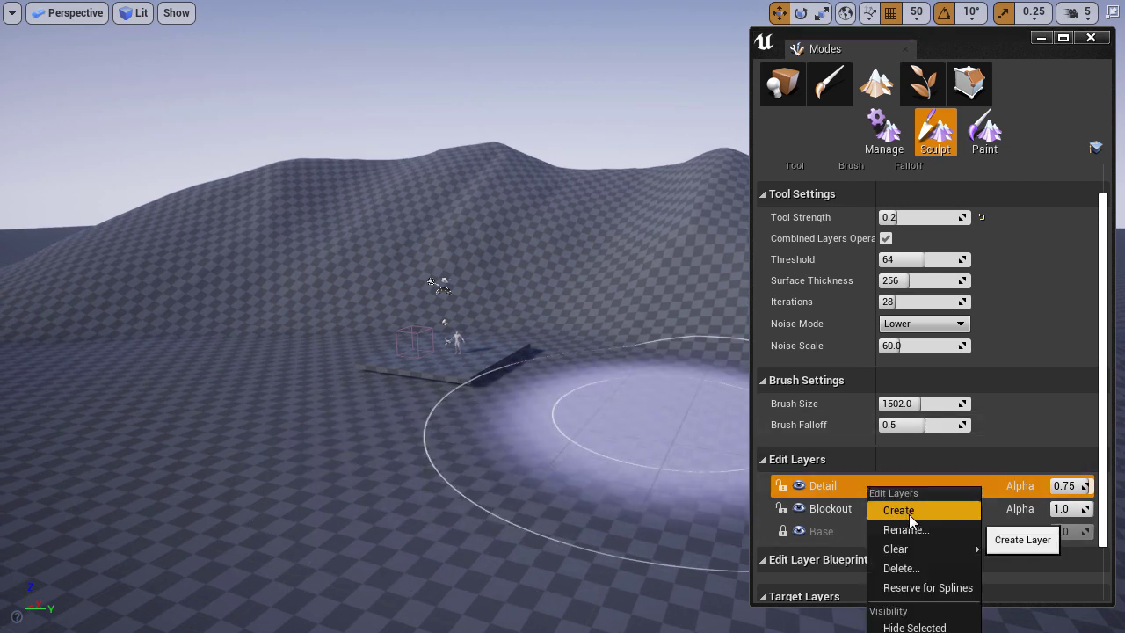
left_click(908, 511)
double_click(830, 486)
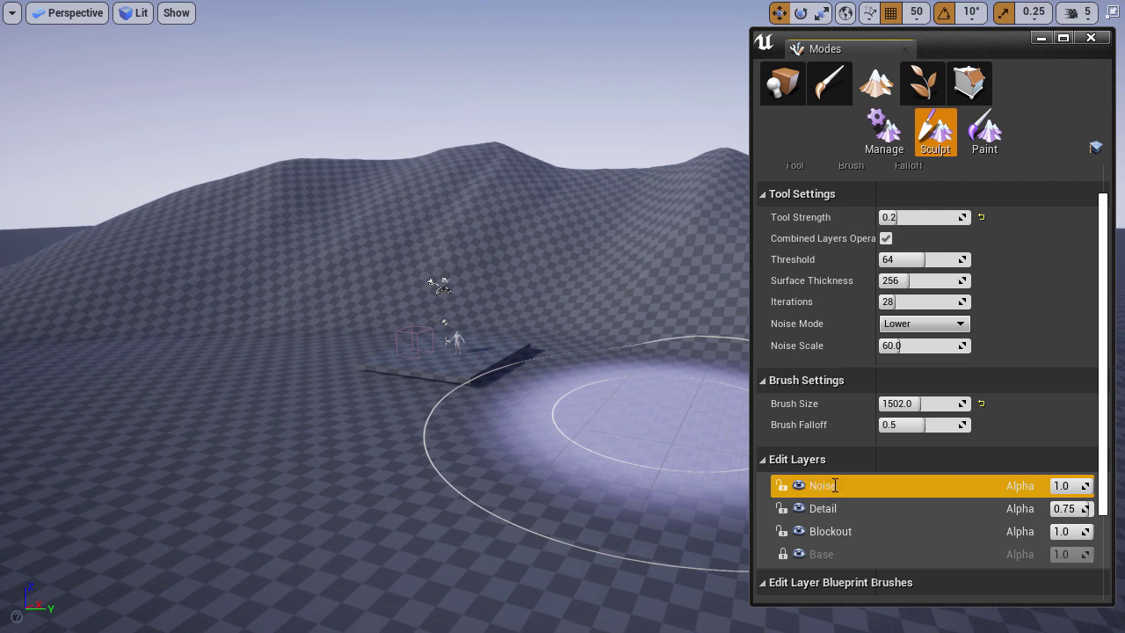
- Switch to the Noise sculpting tool and set the tool strength to 0.1
scroll(829, 485, "up", 2)
left_click(815, 230)
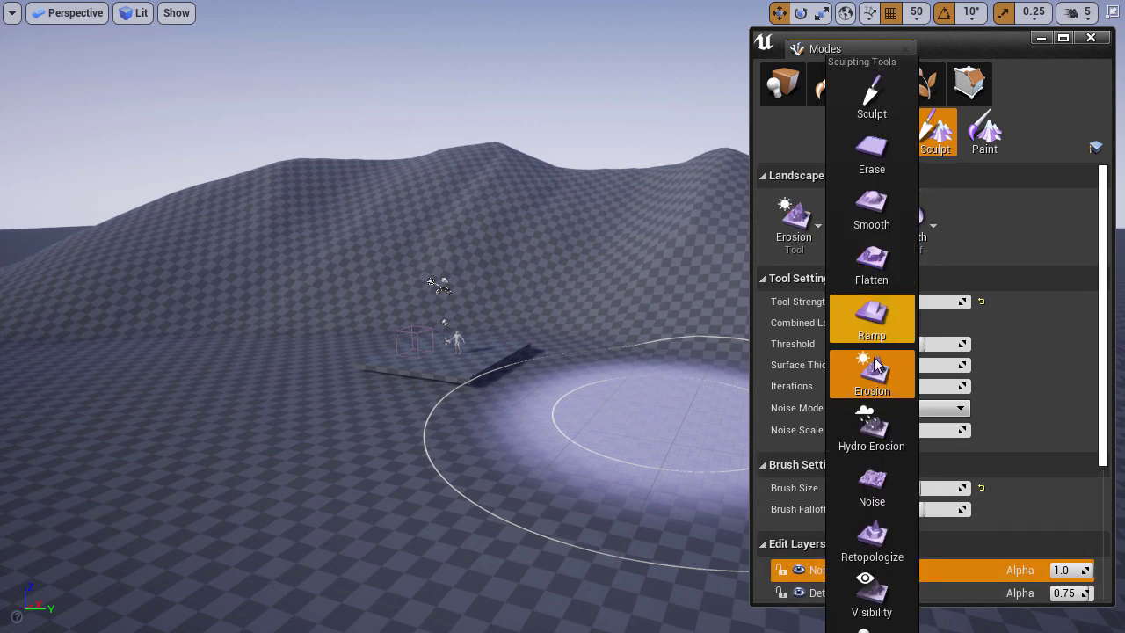
left_click(868, 491)
mouse_move(601, 466)
right_mouse_down()
mouse_move(615, 457)
mouse_move(601, 467)
right_mouse_up()
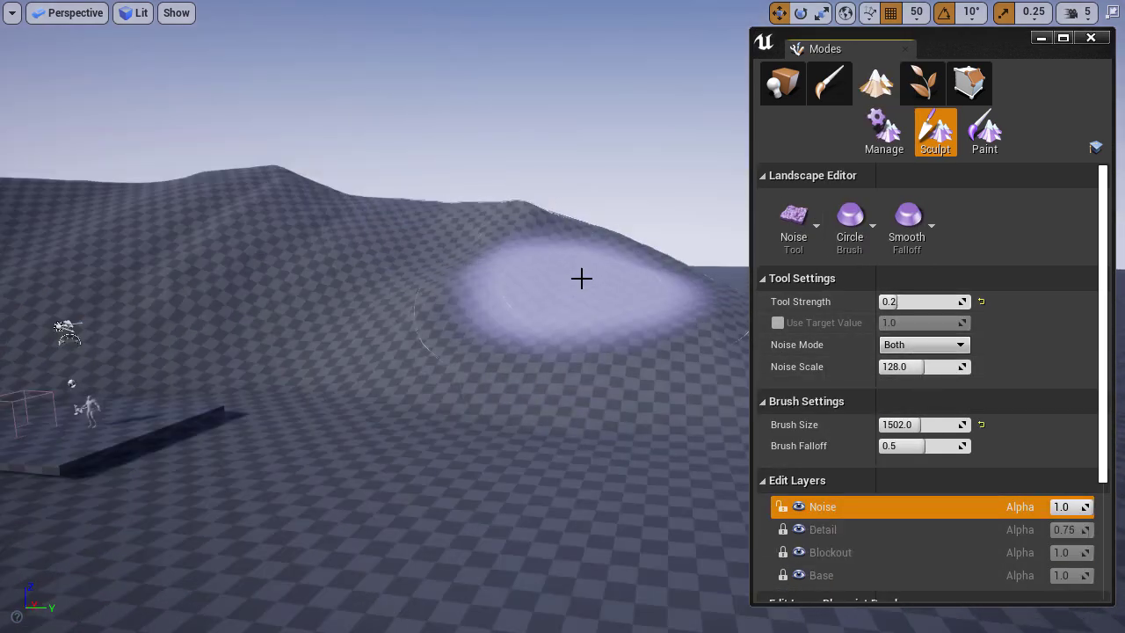
right_click_drag(581, 278, 224, 328)
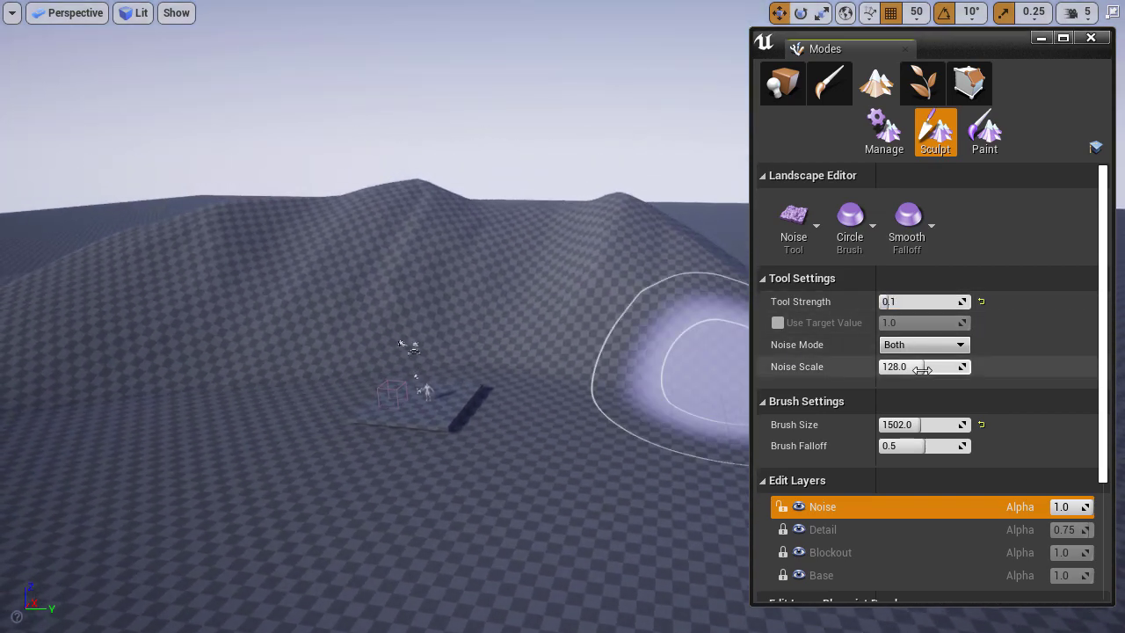
- Paint noise over the hills on the Noise layer with a Noise Scale of about 79.4 and a brush size of 2009
left_click_drag(921, 368, 904, 368)
right_click_drag(552, 243, 555, 281)
key("bracketright")
key("bracketright")
key("bracketright")
key("bracketright")
key("bracketright")
key("bracketright")
right_click_drag(207, 261, 140, 290)
mouse_move(202, 352)
right_mouse_down()
mouse_move(281, 356)
mouse_move(456, 422)
right_mouse_up()
left_click_drag(389, 253, 356, 264)
right_click_drag(421, 255, 500, 267)
right_click_drag(332, 510, 474, 492)
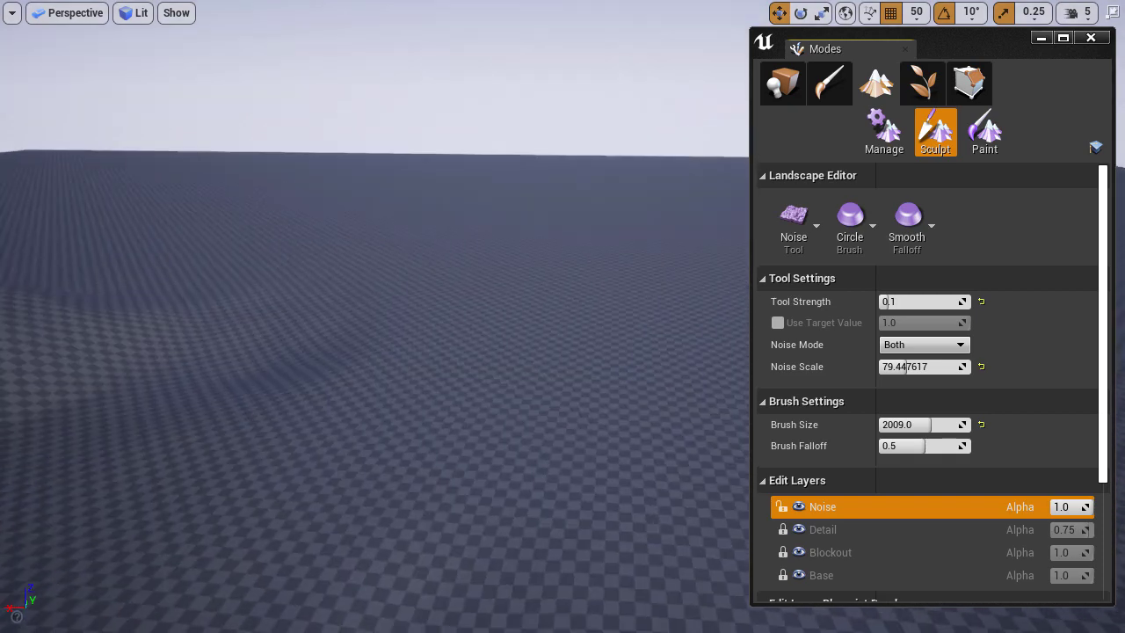
- Reduce the brush size to 1139 and add noise to the hills and the ground around them
right_click_drag(501, 299, 667, 326)
key("bracketleft")
key("bracketleft")
key("bracketleft")
key("bracketleft")
key("bracketleft")
key("bracketleft")
key("bracketleft")
key("bracketleft")
key("bracketleft")
key("bracketleft")
key("bracketleft")
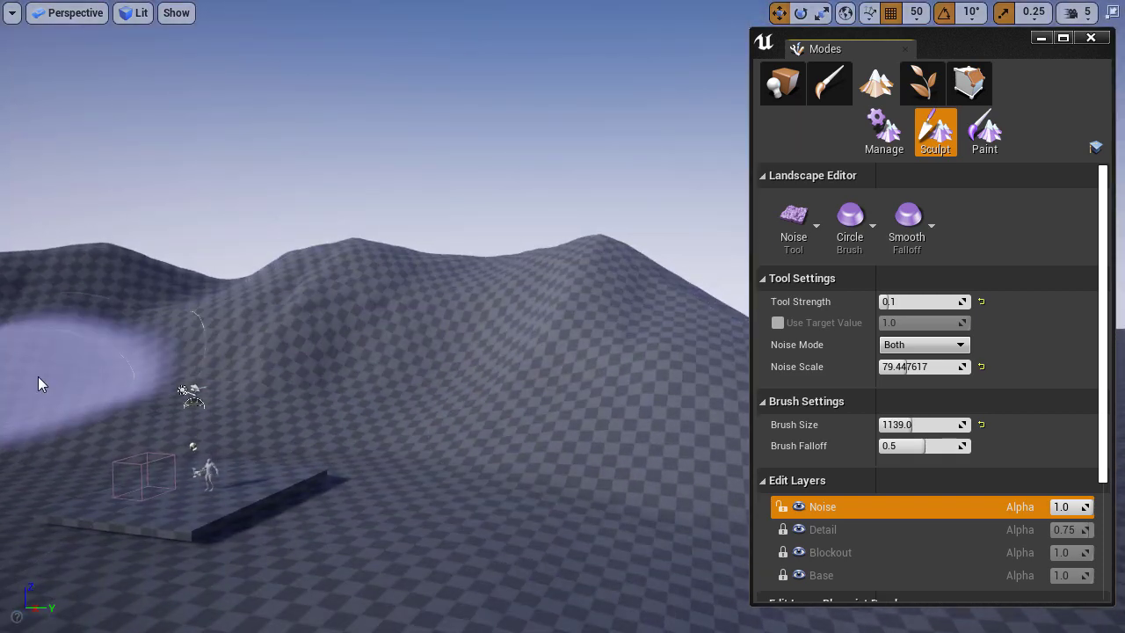
right_click_drag(40, 383, 97, 387)
mouse_move(329, 439)
right_mouse_down()
mouse_move(413, 478)
mouse_move(527, 474)
right_mouse_up()
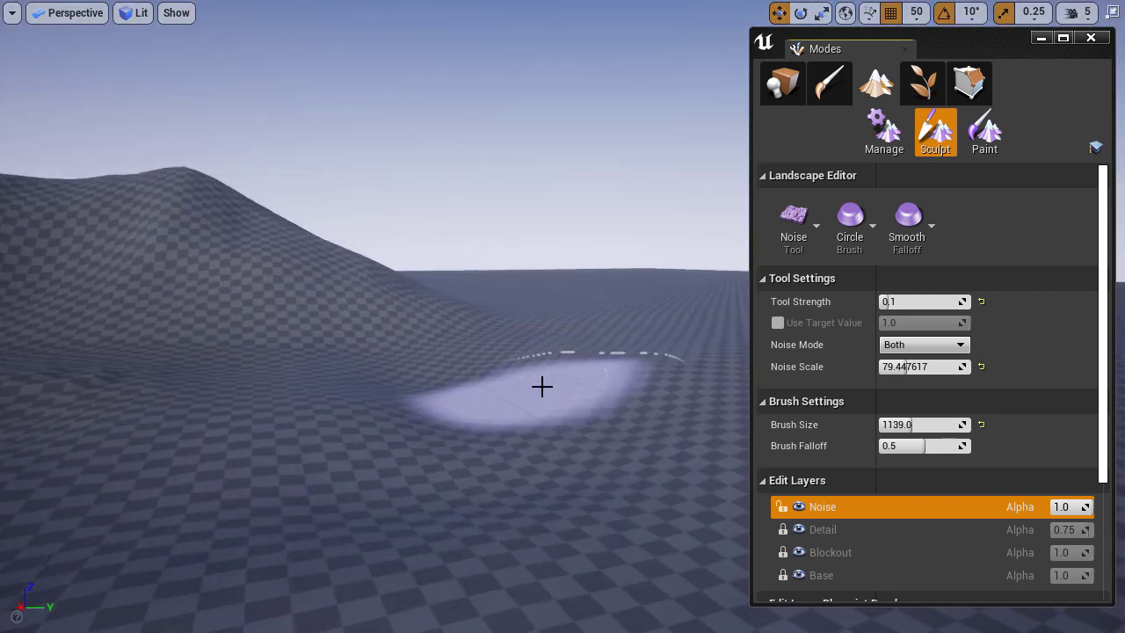
right_click_drag(540, 387, 369, 378)
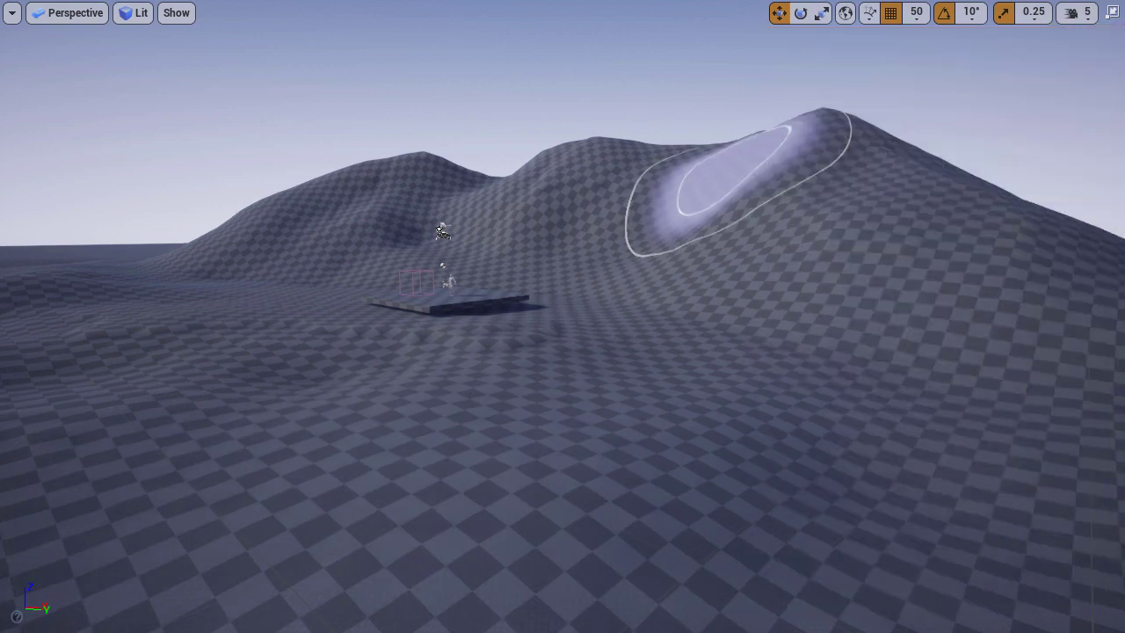
right_click_drag(753, 171, 606, 176)
mouse_move(563, 316)
right_mouse_down()
mouse_move(852, 277)
mouse_move(984, 286)
mouse_move(730, 285)
mouse_move(809, 276)
right_mouse_up()
- Try lower Alpha values of 0.5 and 0.7 on the Noise layer and set its Alpha to 0.8
mouse_move(1123, 56)
left_mouse_down()
mouse_move(929, 56)
mouse_move(938, 54)
left_mouse_up()
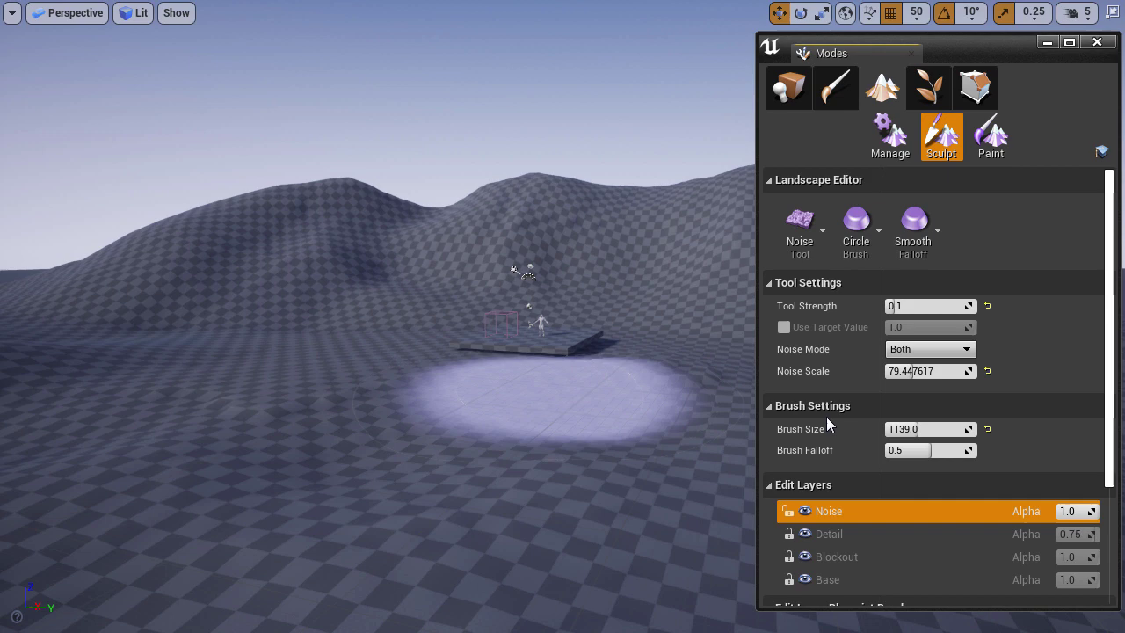
left_click(1072, 510)
type(".5")
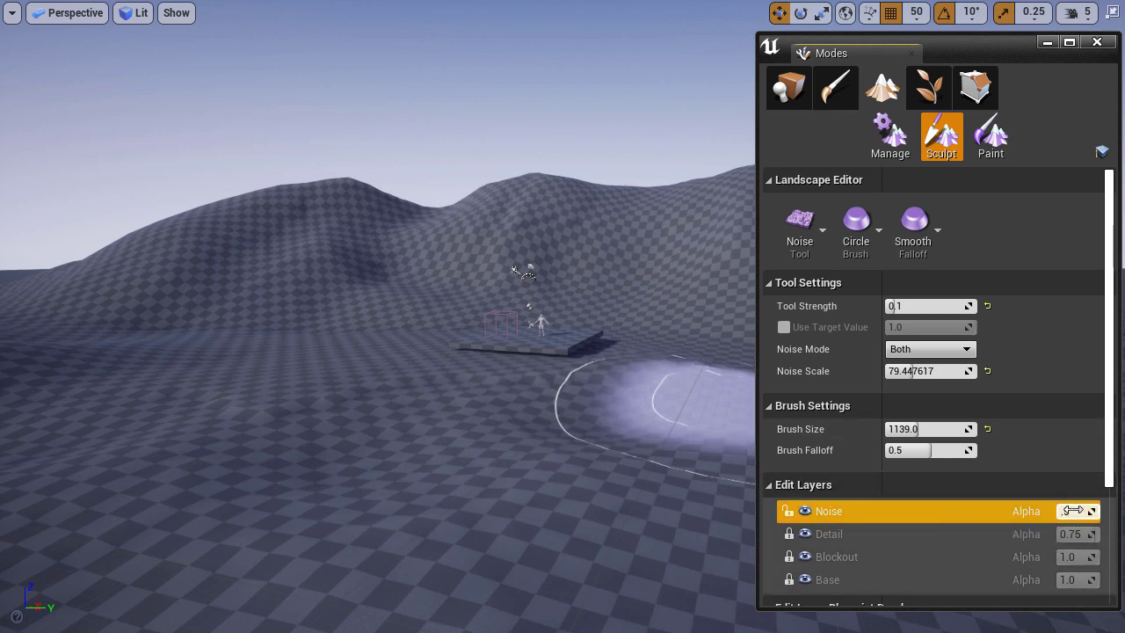
key("Return")
type(".7")
key("Return")
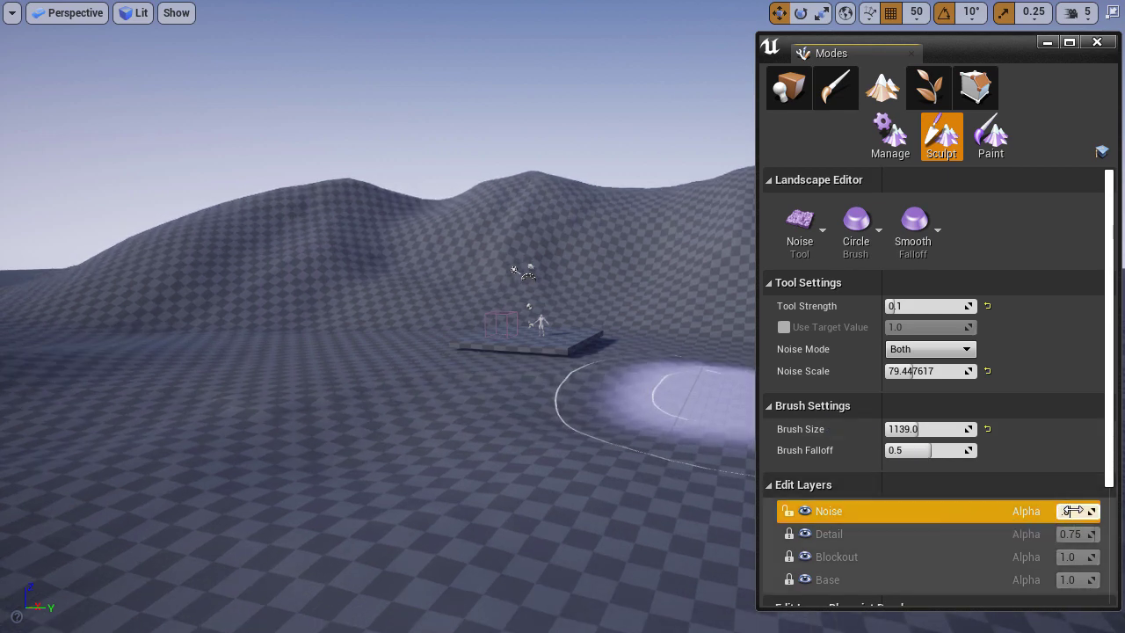
key("Return")
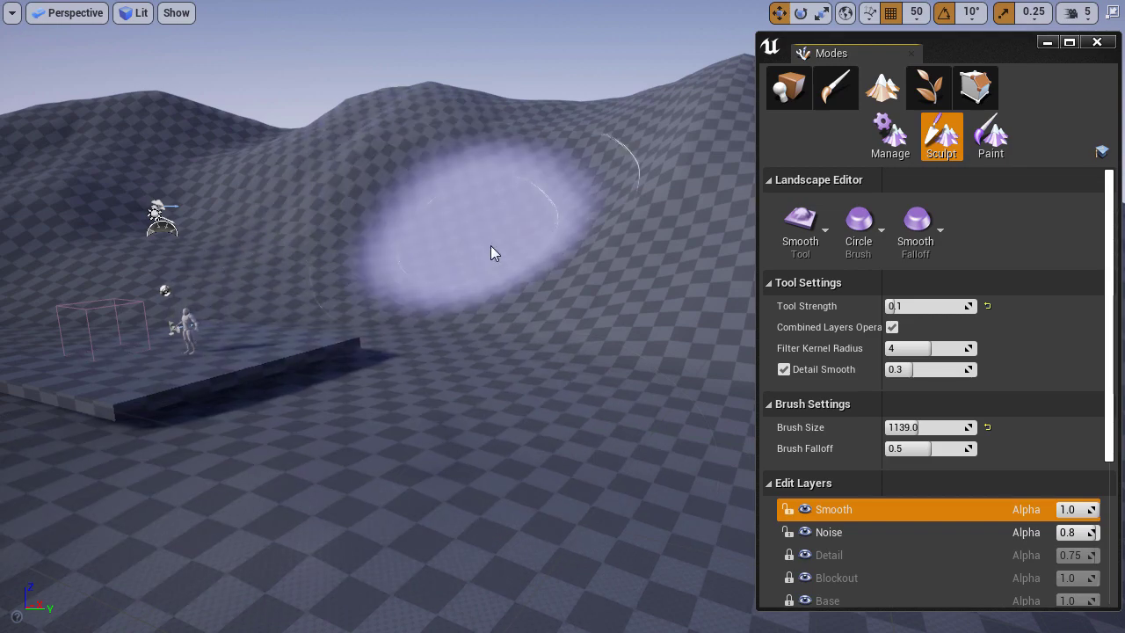
- Examine the terrain surface from several sides in the Detail Lighting view mode and return to the Lit view
scroll(495, 252, "up", 3)
mouse_move(609, 249)
right_mouse_down()
mouse_move(685, 264)
mouse_move(683, 329)
right_mouse_up()
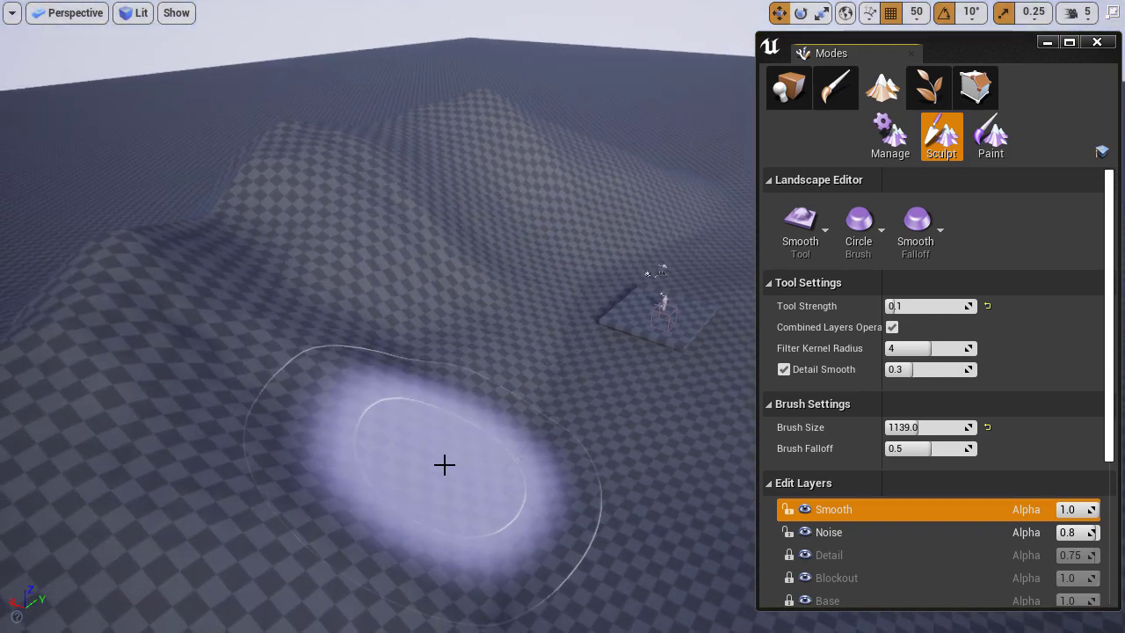
key("alt+5")
mouse_move(483, 399)
right_mouse_down()
mouse_move(553, 400)
mouse_move(479, 367)
right_mouse_up()
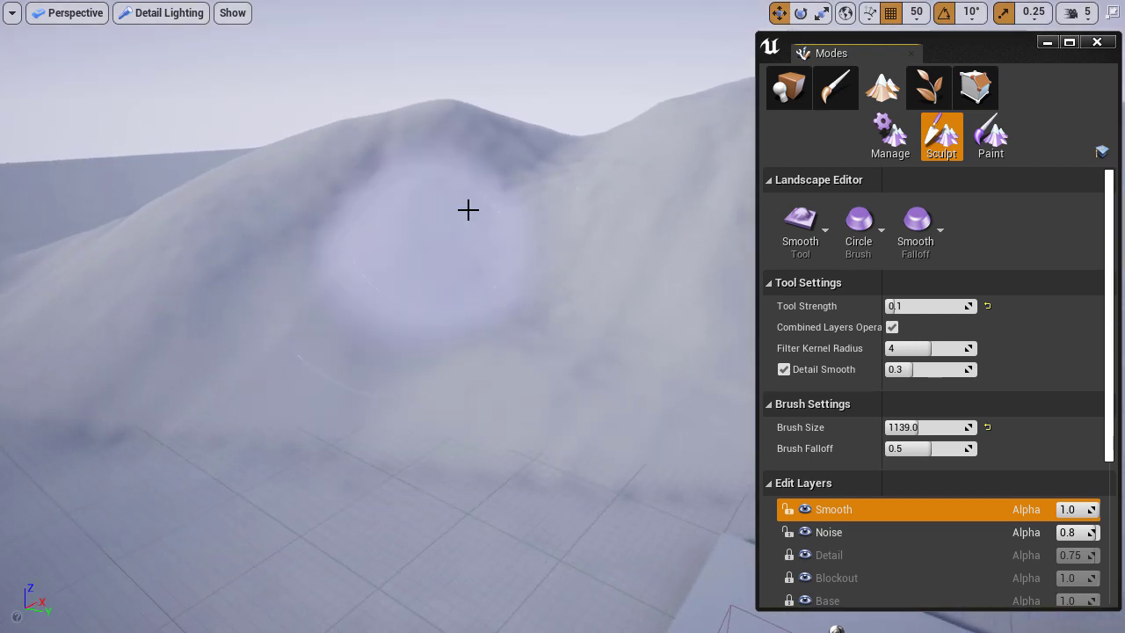
right_click_drag(365, 425, 204, 459)
right_click_drag(546, 206, 626, 206)
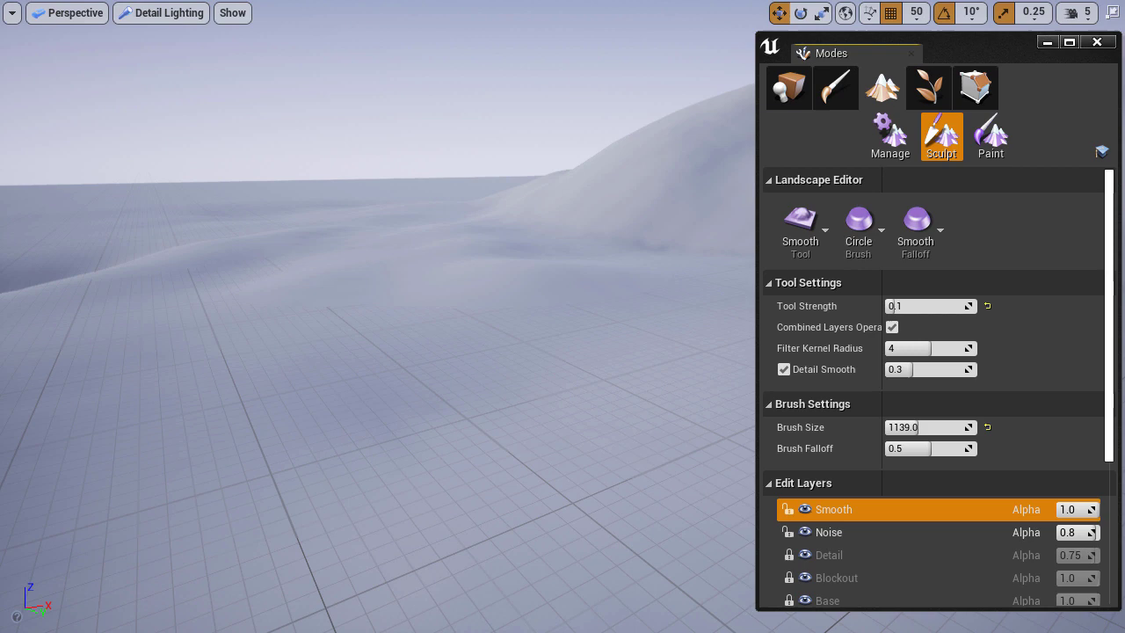
right_click_drag(640, 281, 712, 278)
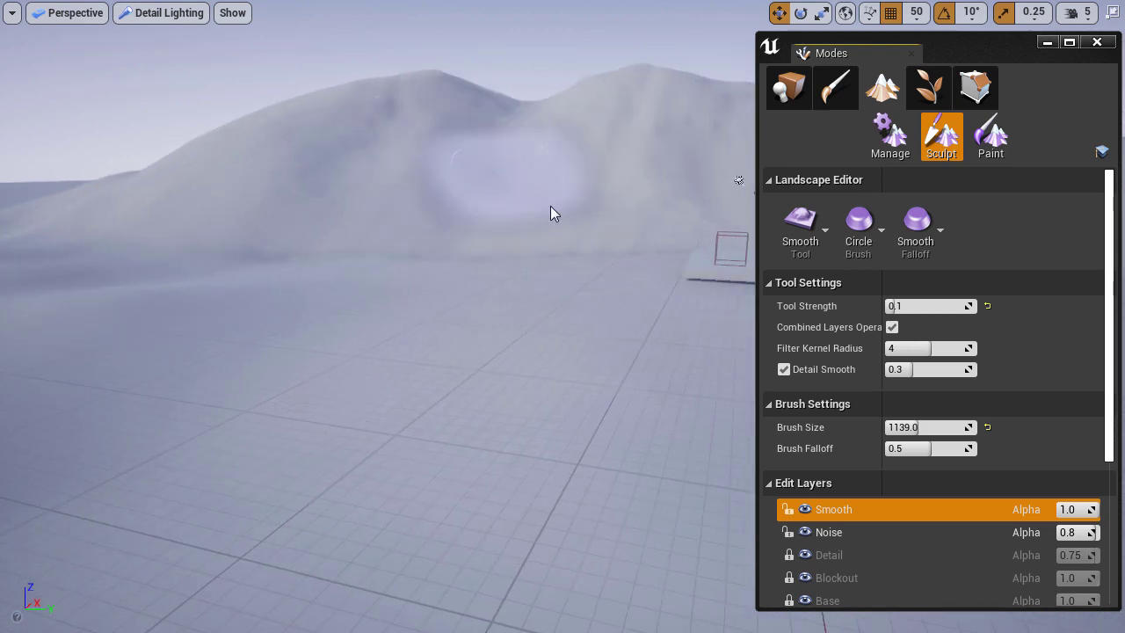
key("alt+4")
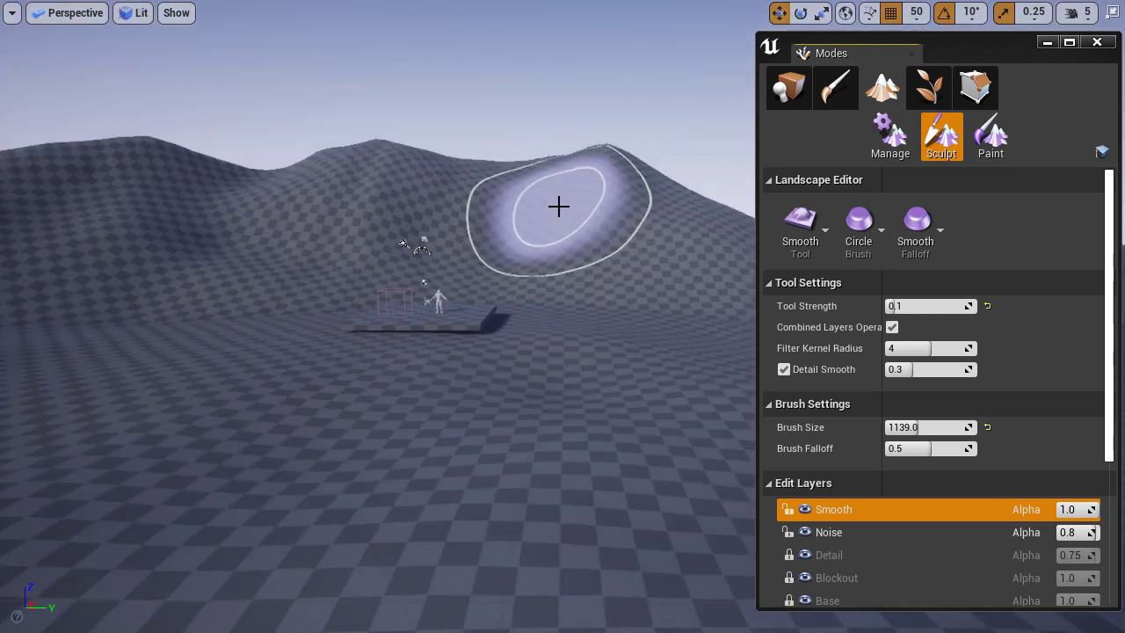